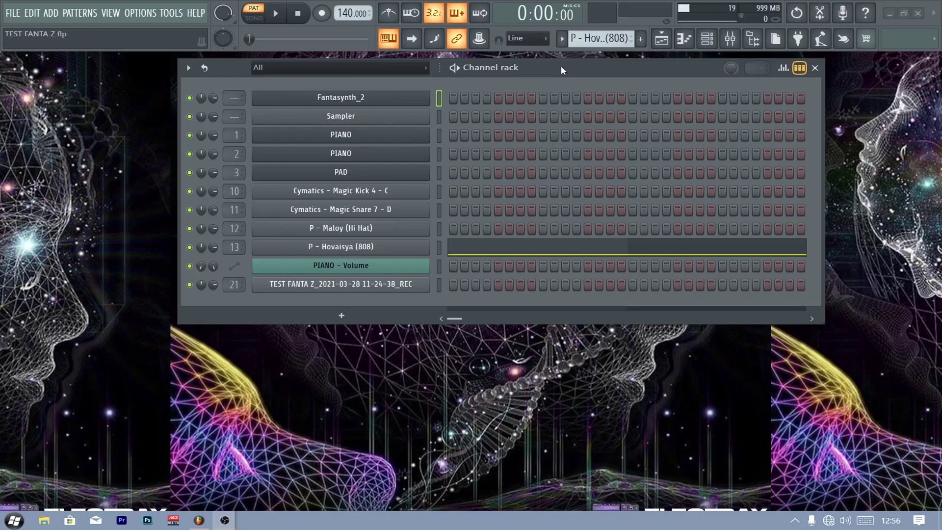
- Open the Fantasynth_2 channel's plugin and turn its Filter and Glide down to minimum
left_click(367, 101)
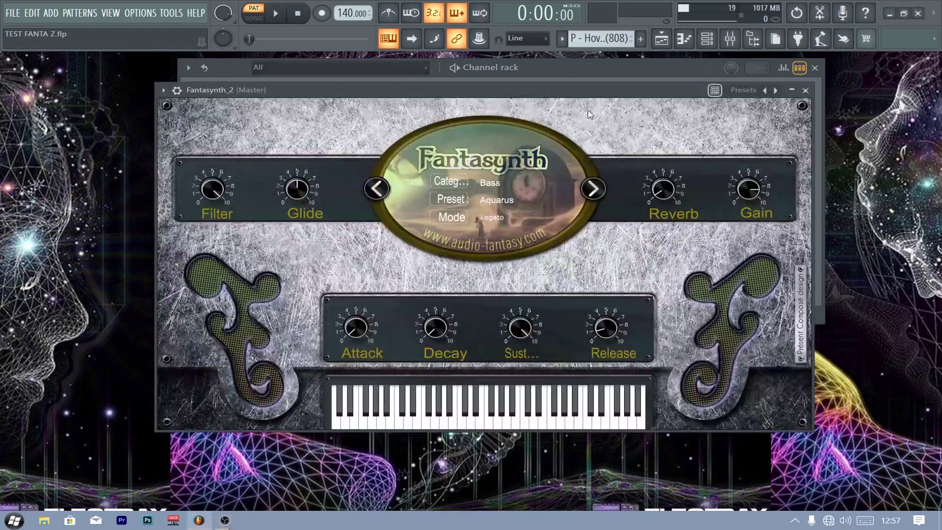
left_click_drag(554, 86, 609, 72)
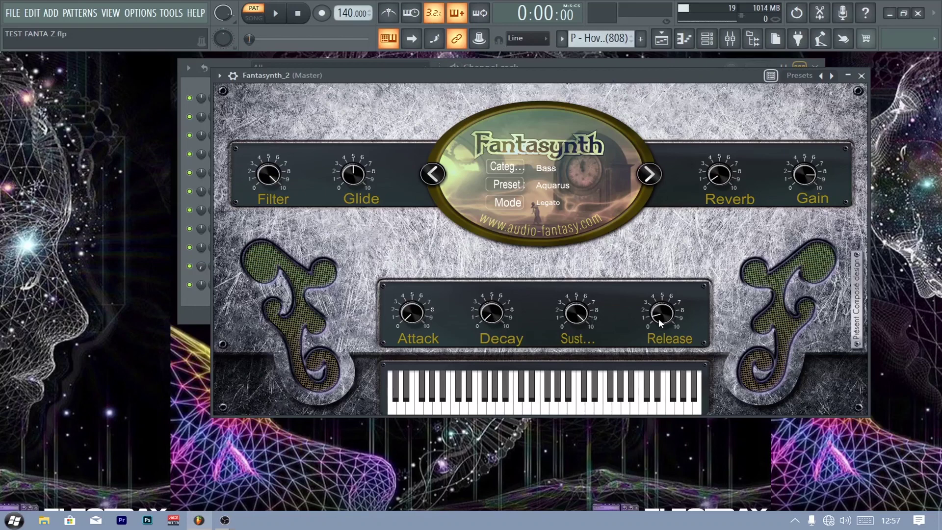
left_click_drag(271, 171, 249, 302)
left_click_drag(357, 173, 391, 238)
- View Fantasynth's category list, and close the channel rack behind the plugin window
left_click(542, 167)
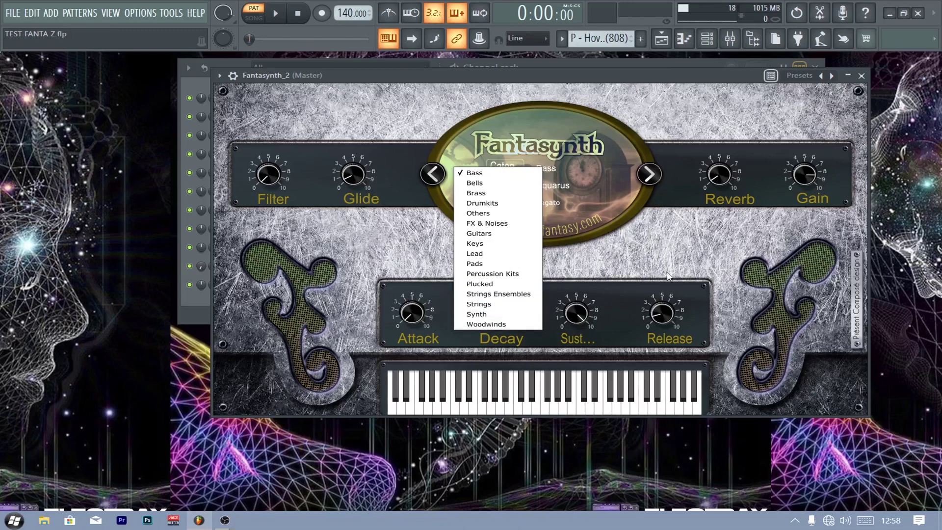
left_click(619, 197)
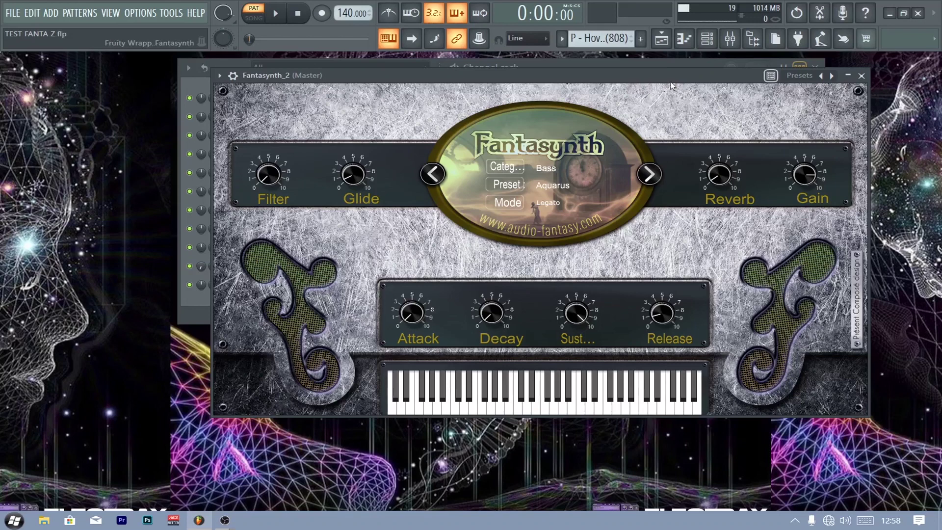
left_click_drag(697, 76, 696, 130)
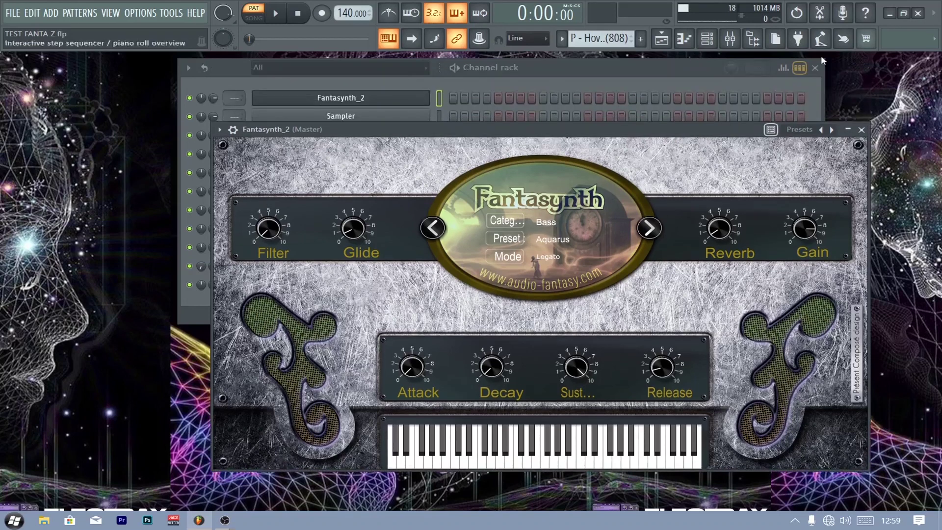
left_click(817, 69)
left_click_drag(622, 125, 573, 79)
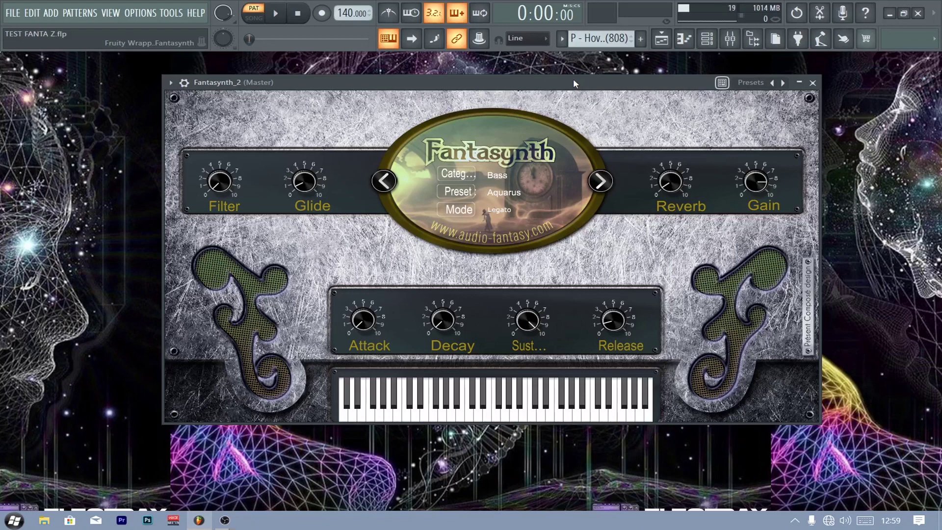
left_click(707, 39)
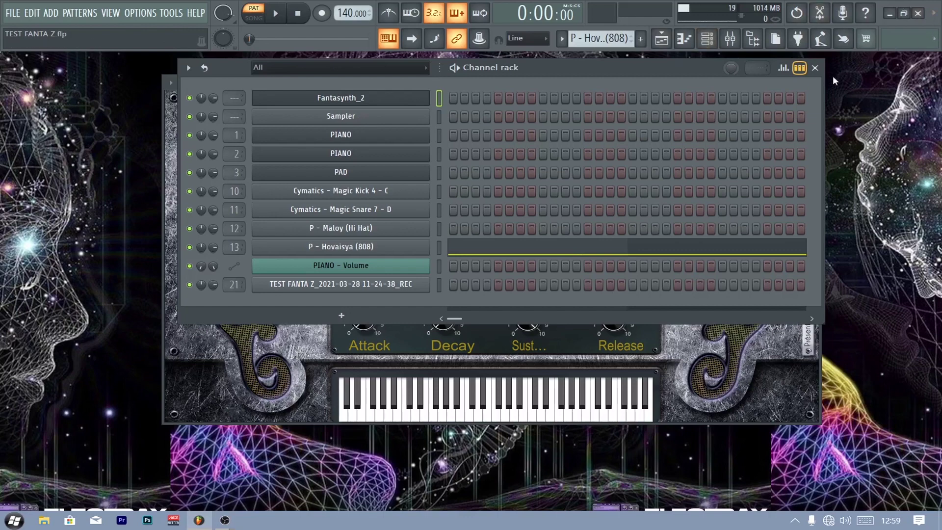
left_click(815, 67)
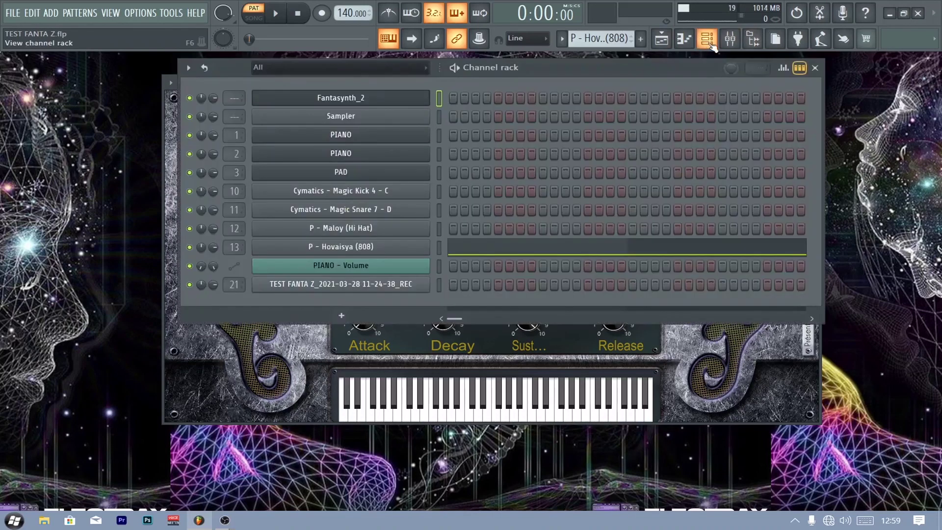
left_click(707, 39)
left_click(814, 68)
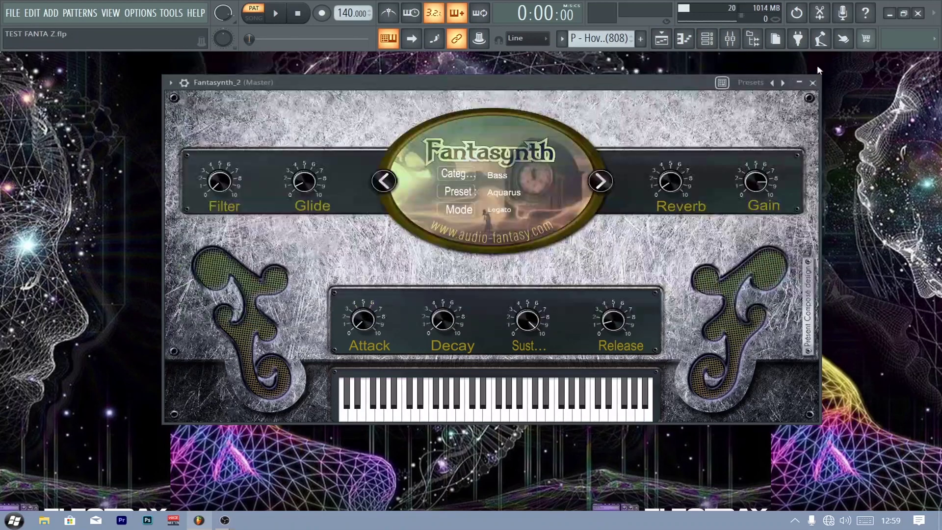
- Show the wrapper settings of Fantasynth_2 and switch its category to Percussion Kits
left_click(185, 83)
left_click_drag(442, 87, 462, 75)
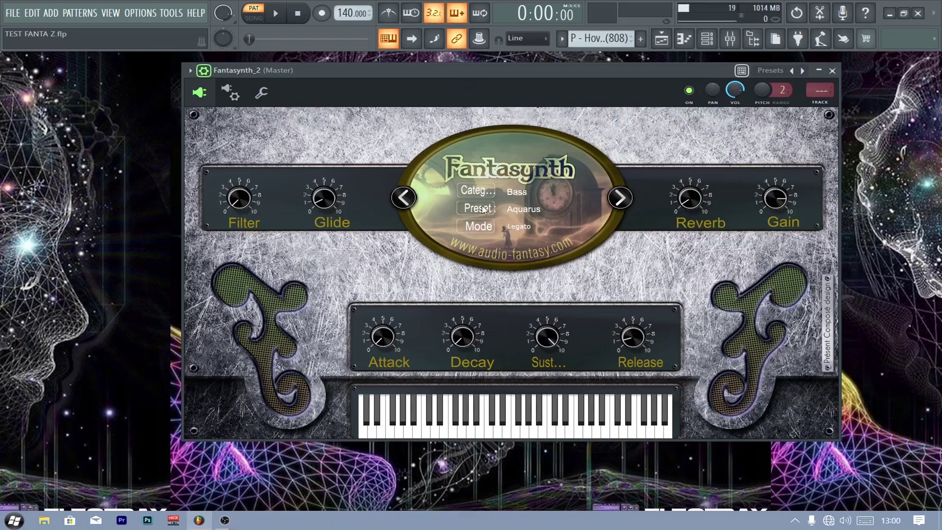
left_click(510, 205)
left_click(516, 192)
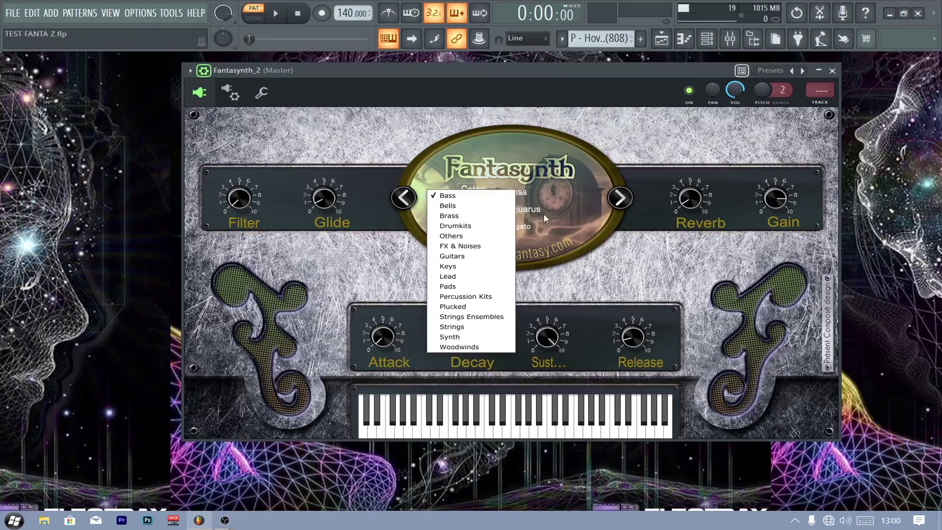
left_click(497, 211)
left_click(485, 202)
left_click(480, 193)
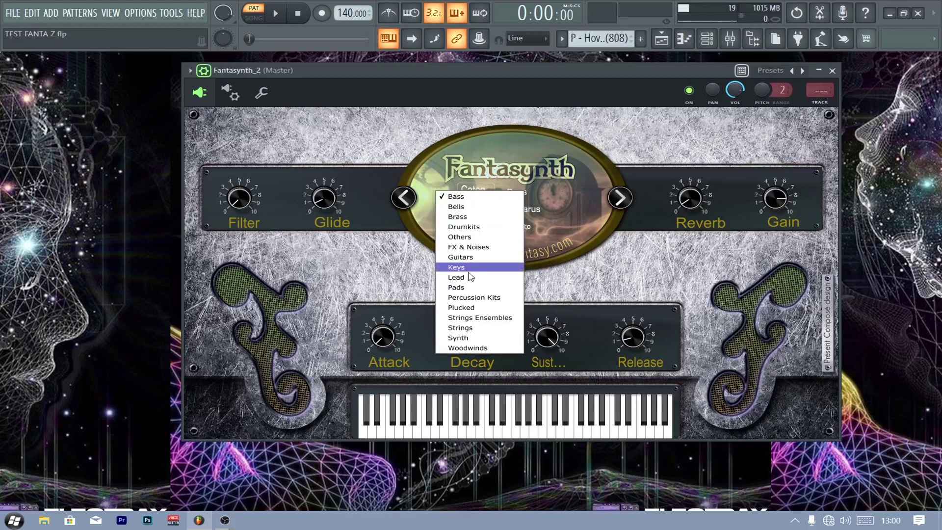
left_click(477, 298)
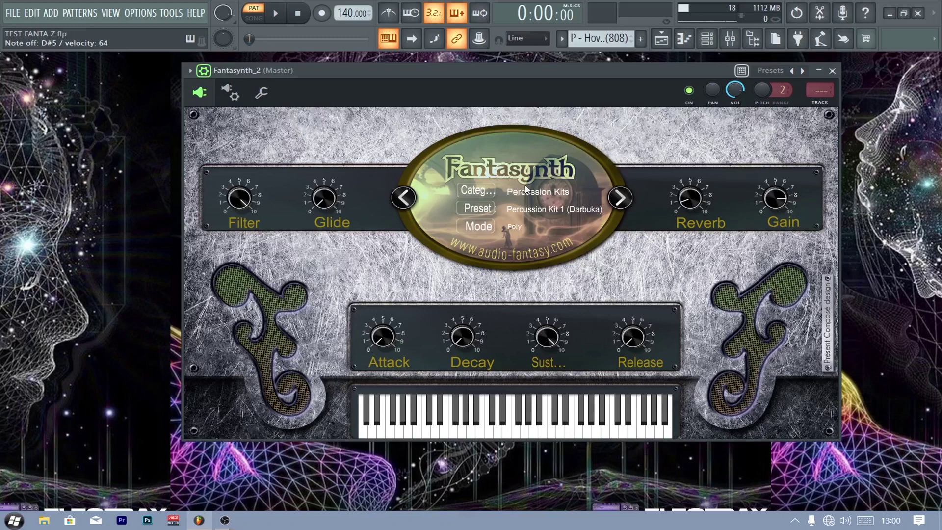
- Switch Fantasynth_2 to the Lead category and close the plugin window
left_click(476, 190)
left_click(471, 284)
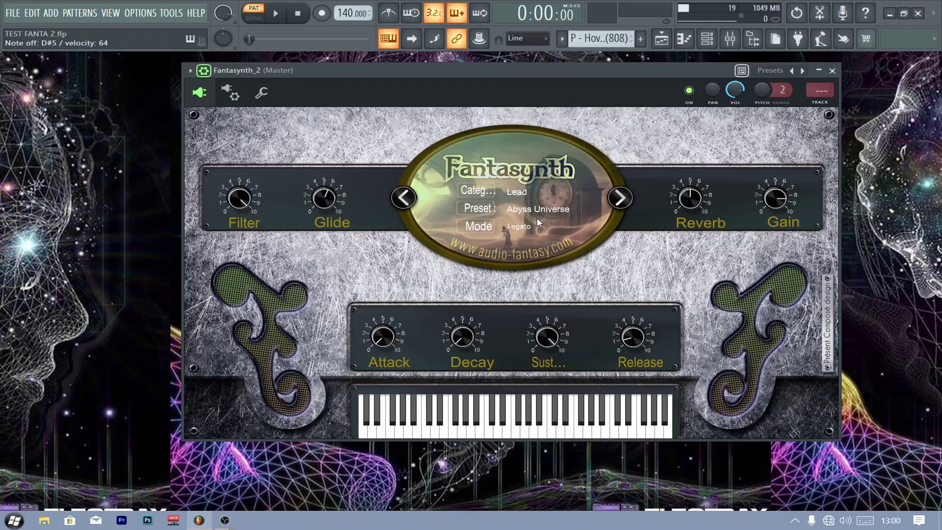
left_click(832, 70)
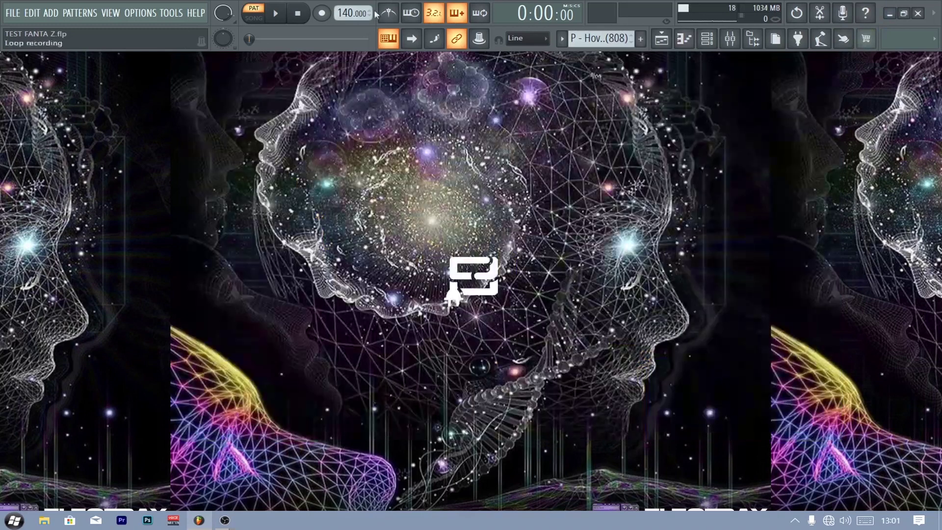
- Reopen the channel rack and check the Fantasynth presets used on the two PIANO channels and the PAD channel
left_click(707, 39)
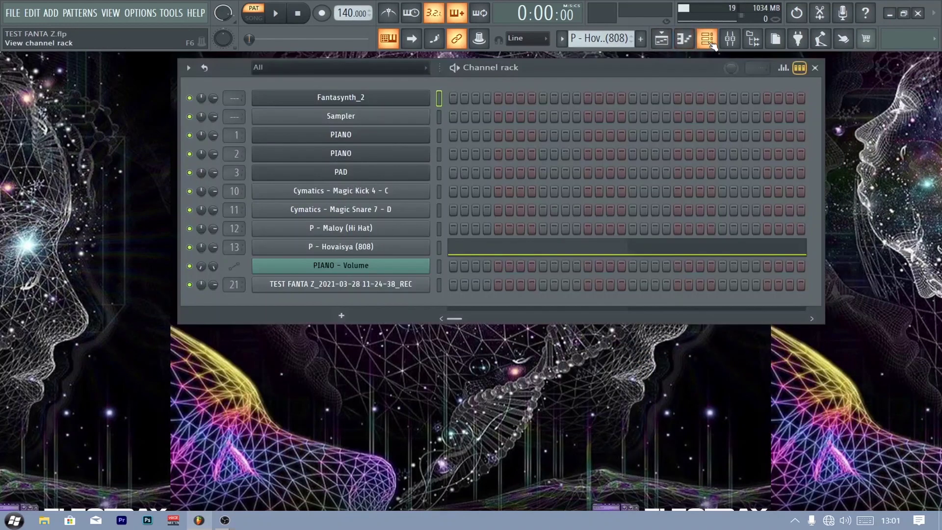
left_click_drag(529, 71, 551, 100)
left_click(345, 165)
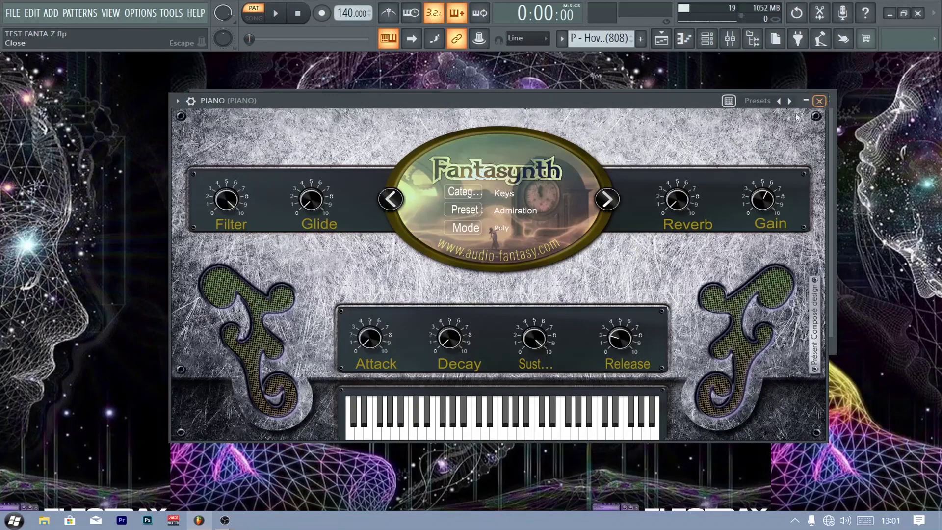
left_click(819, 100)
left_click(399, 185)
left_click_drag(476, 292, 522, 50)
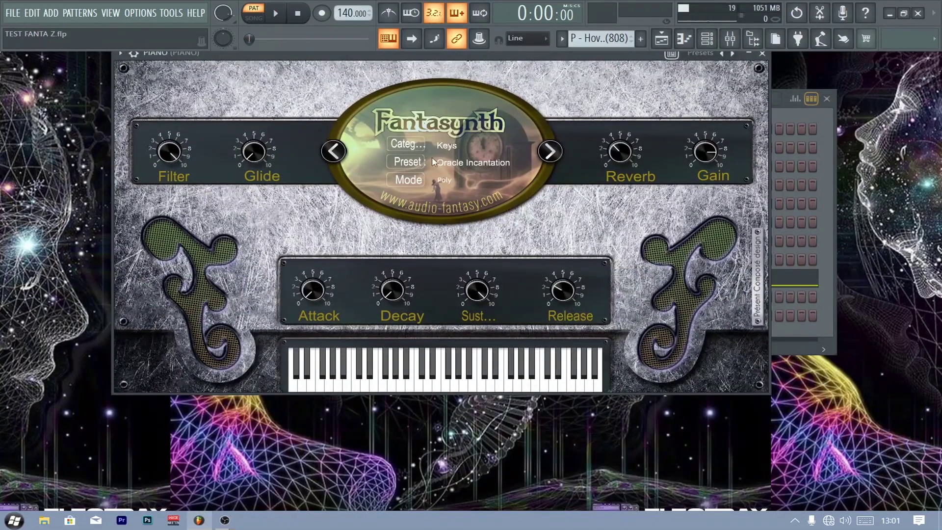
left_click(762, 53)
left_click(380, 205)
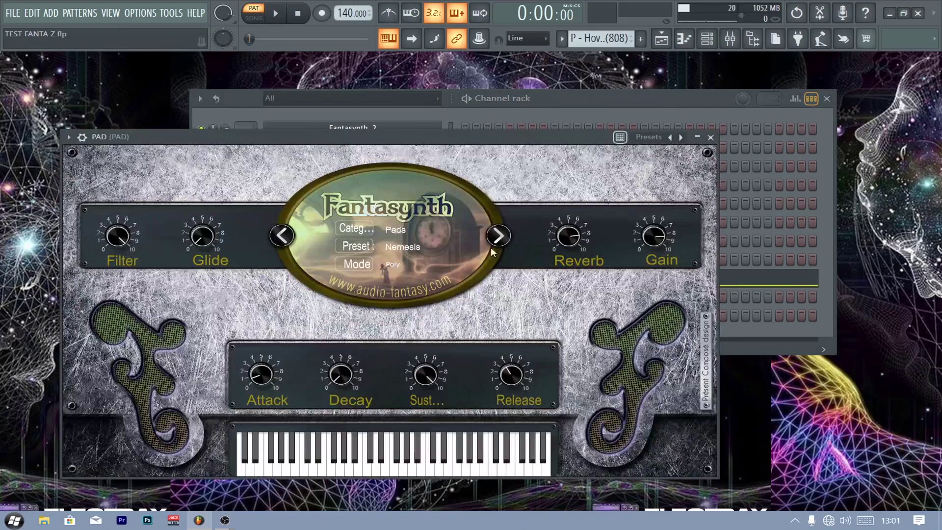
left_click(710, 136)
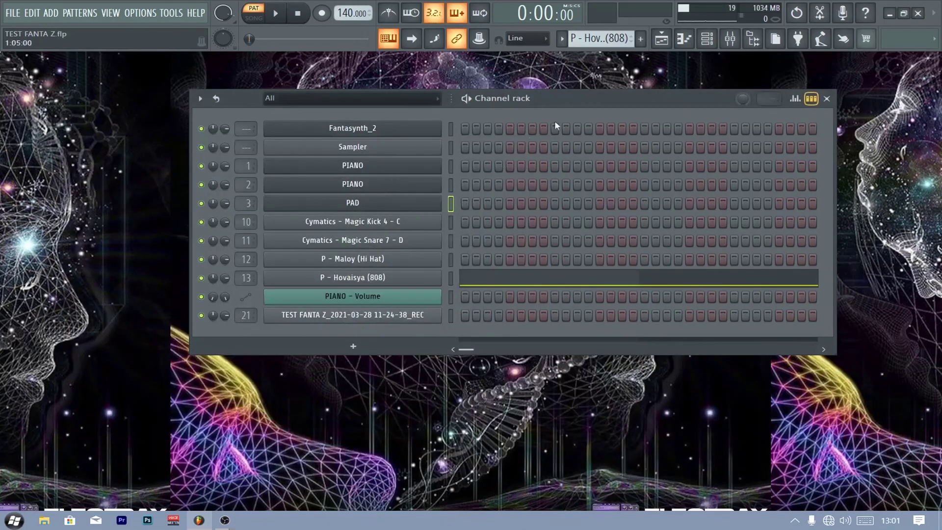
- Open and widen the mixer, and inspect the effect chains on the two PIANO tracks and the PAD track
left_click(730, 39)
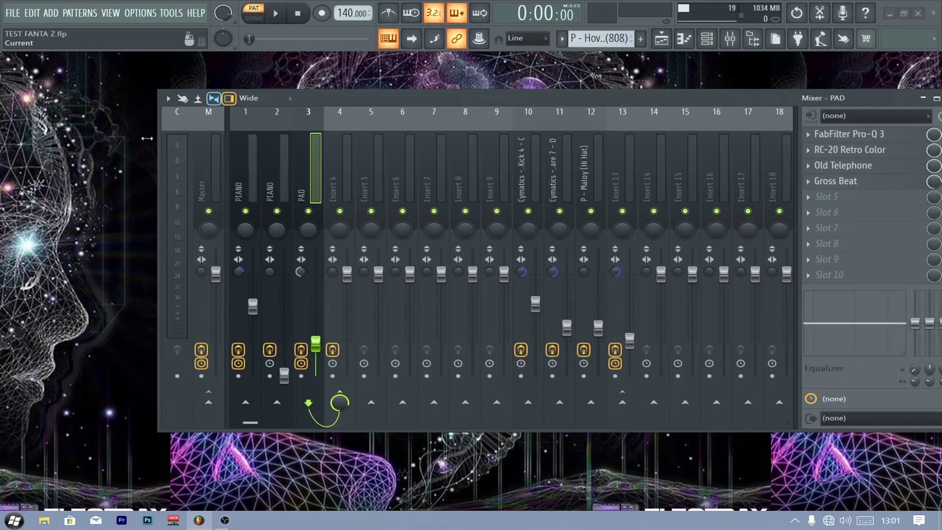
left_click_drag(147, 139, 64, 139)
left_click(199, 162)
left_click(161, 161)
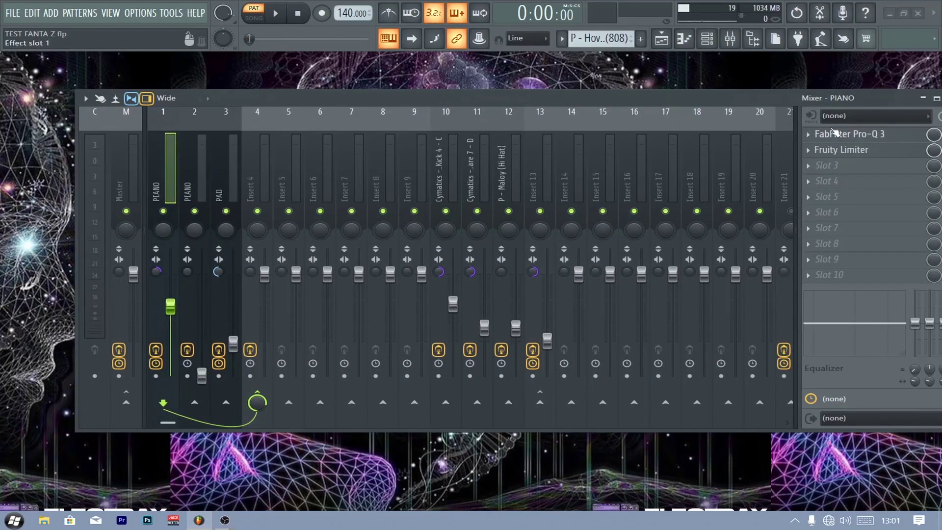
left_click(196, 169)
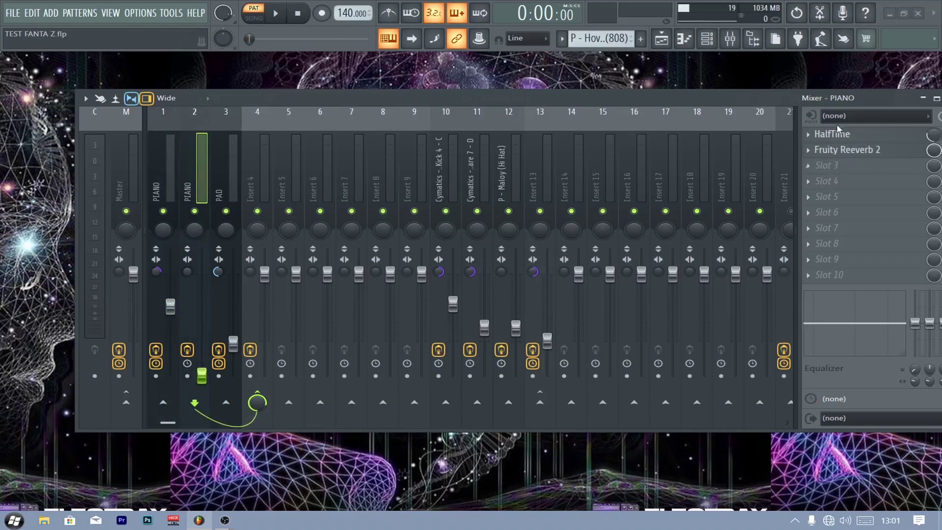
key("Right")
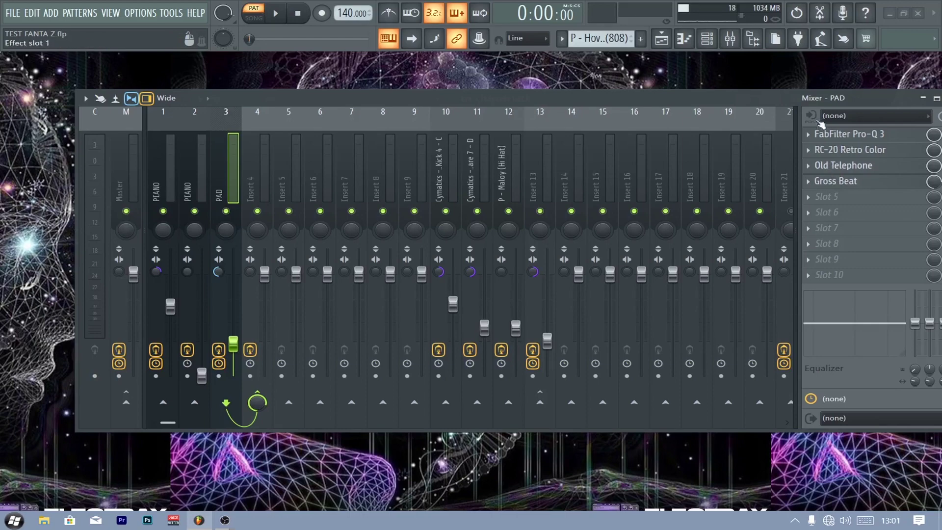
left_click_drag(788, 104, 716, 162)
left_click(733, 157)
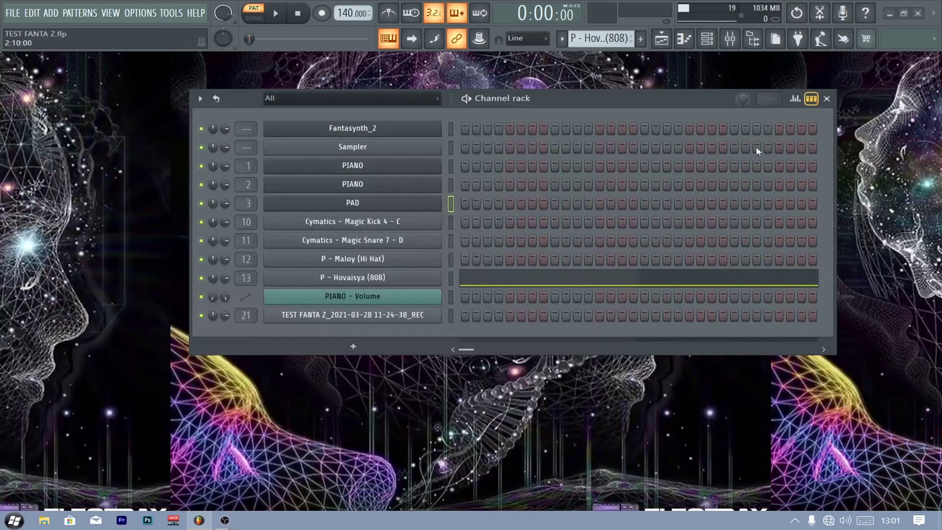
- Close the channel rack and show the whole playlist arrangement in song mode
left_click(827, 98)
left_click(662, 39)
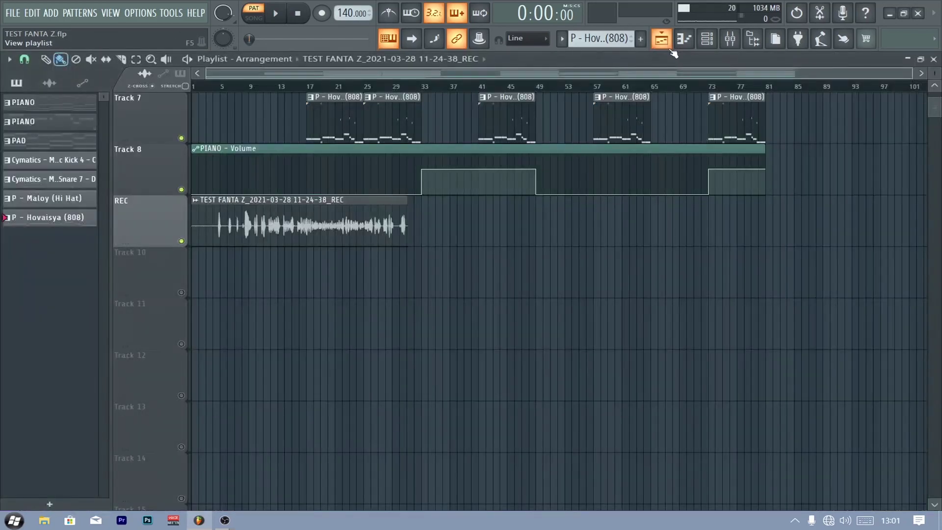
key("l")
scroll(490, 245, "up", 5)
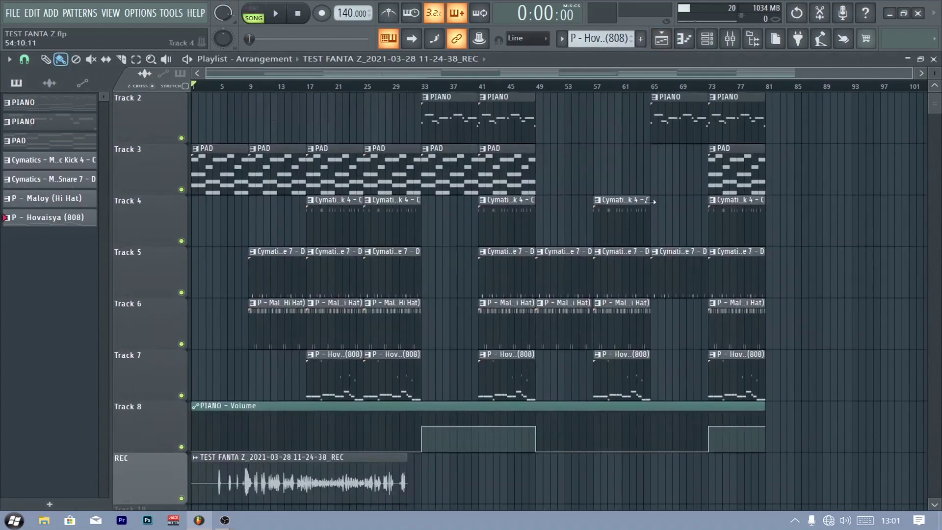
scroll(836, 184, "down", 3)
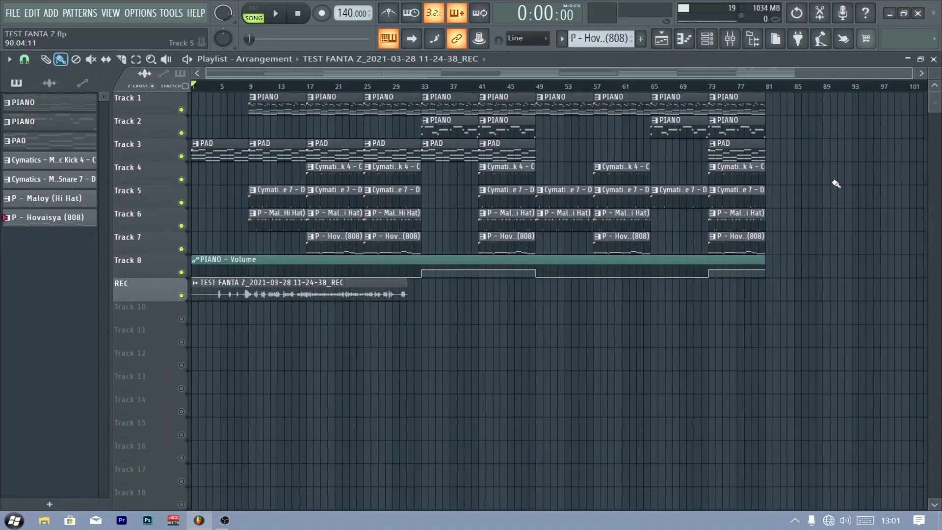
- Delete the recorded audio clip from the REC track and play the arrangement from the start
right_click(284, 294)
key("space")
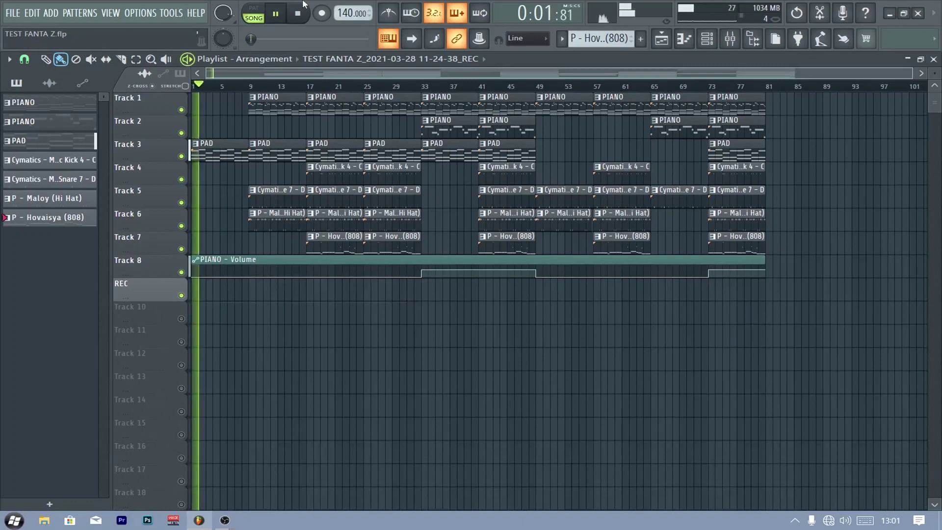
key("space")
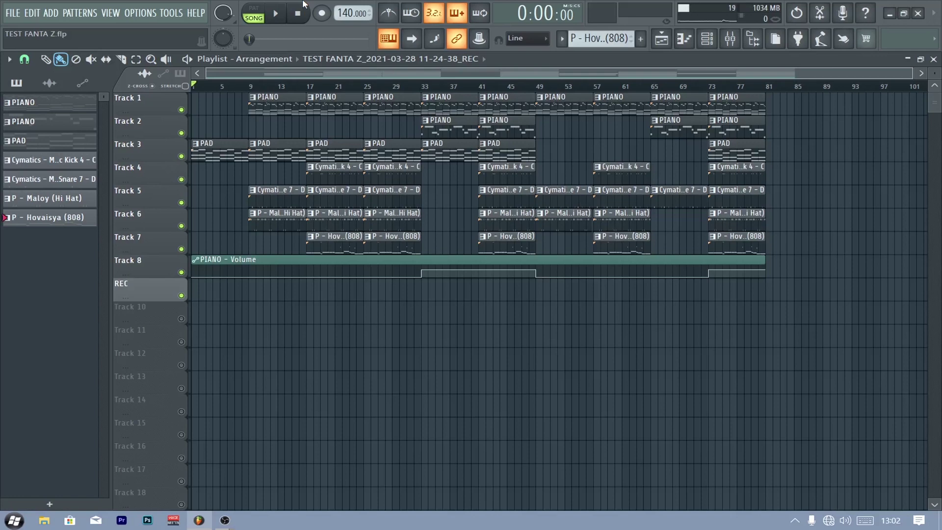
- Reopen Fantasynth_2 from the channel rack, switch it to the Bass category and view its preset list
left_click(706, 39)
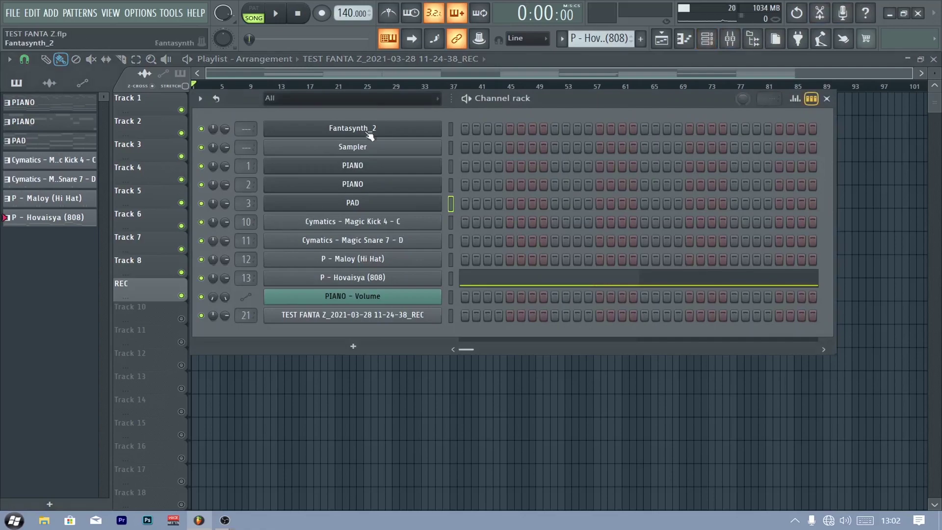
left_click(367, 140)
left_click(522, 195)
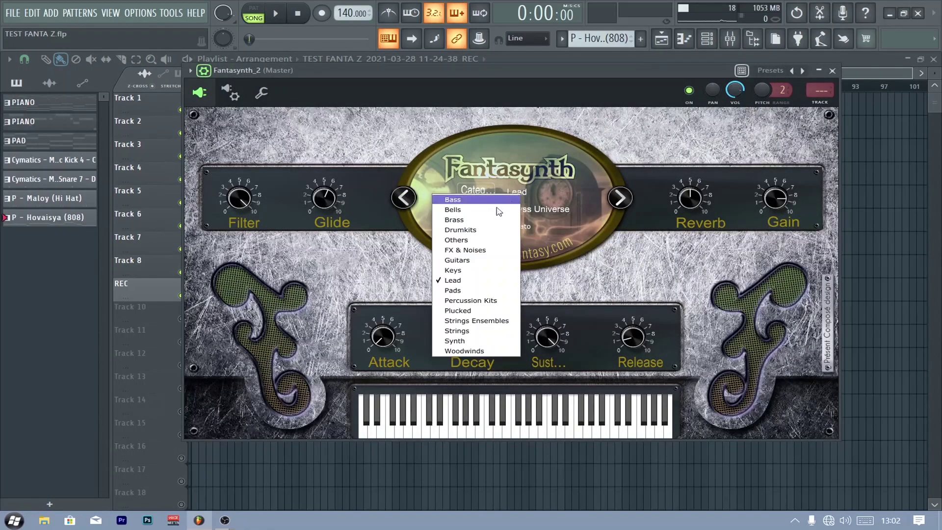
left_click(468, 200)
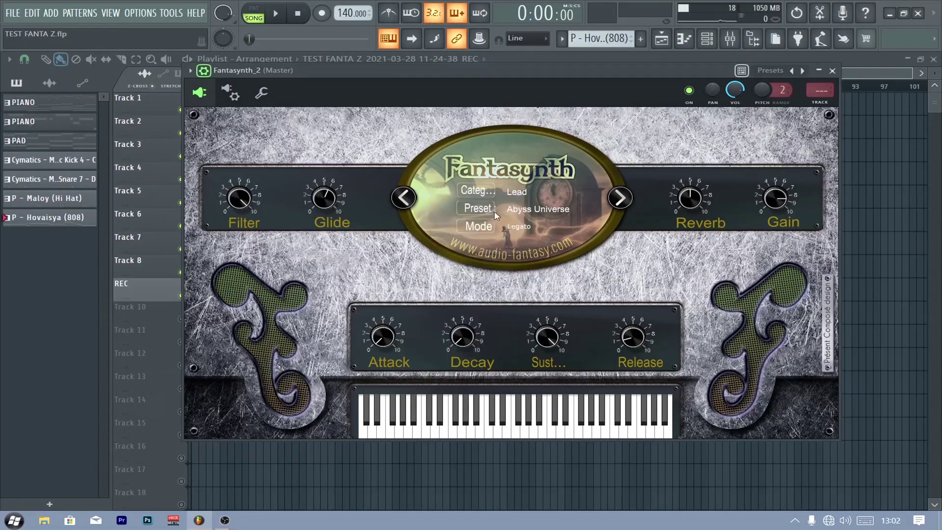
left_click(520, 210)
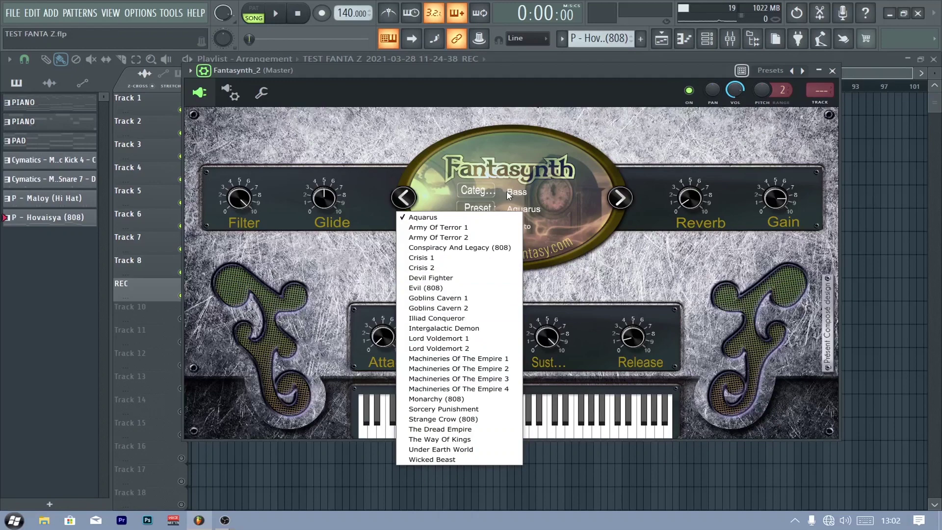
left_click(548, 181)
left_click(549, 182)
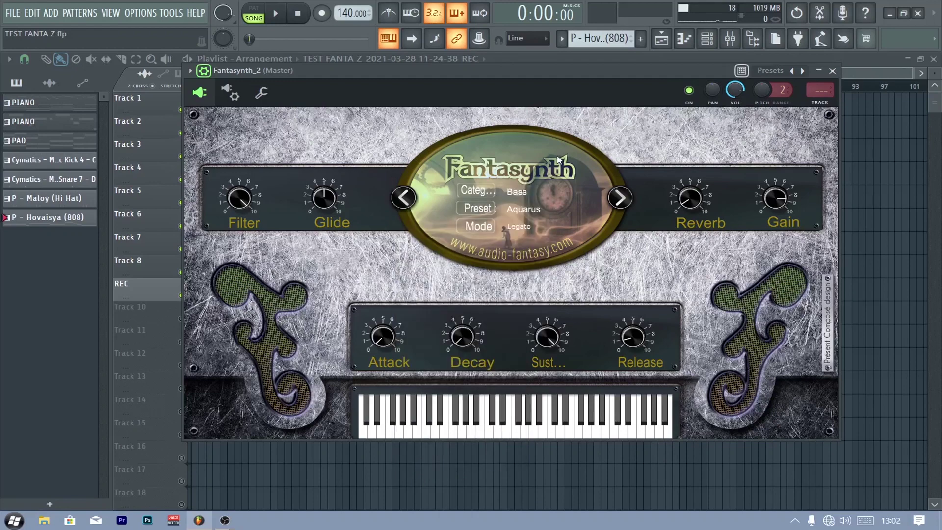
- Close Fantasynth_2 and the channel rack, make the playlist tracks slightly taller, and play the arrangement from the start
left_click(833, 71)
left_click(830, 98)
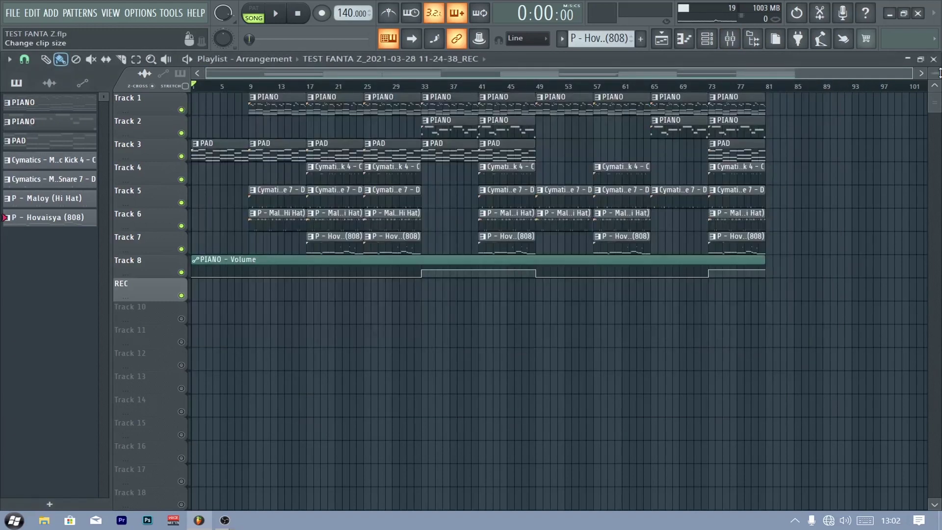
left_click_drag(934, 72, 938, 72)
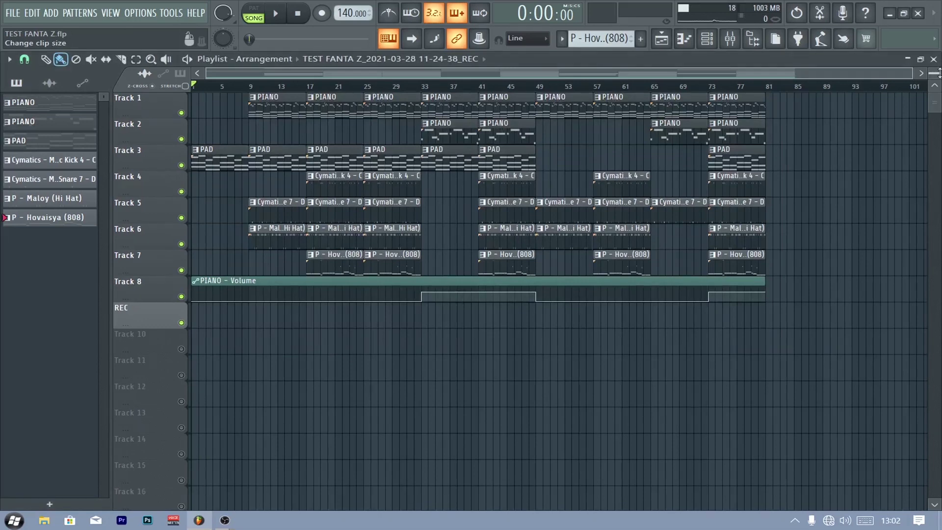
key("space")
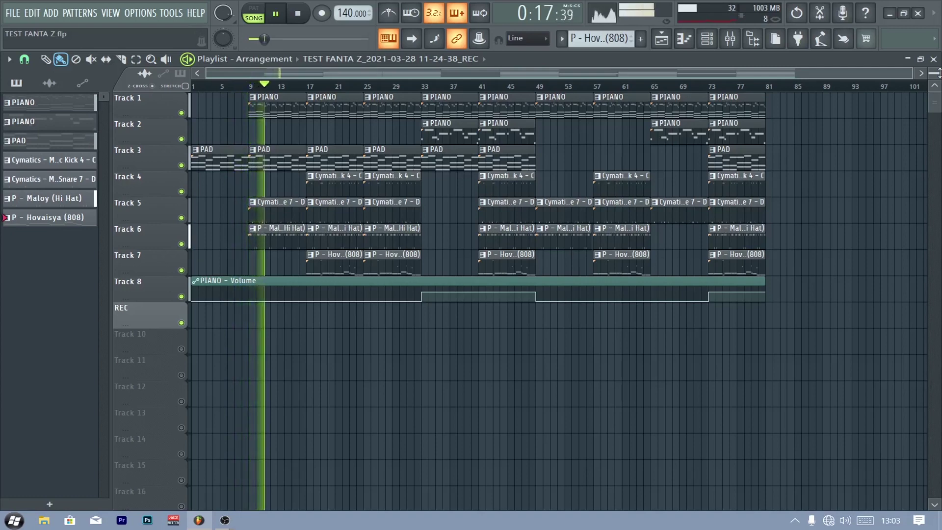
- Inspect the Fantasynth presets used on the two PIANO channels and the PAD channel during playback, and return to the playlist
left_click(706, 39)
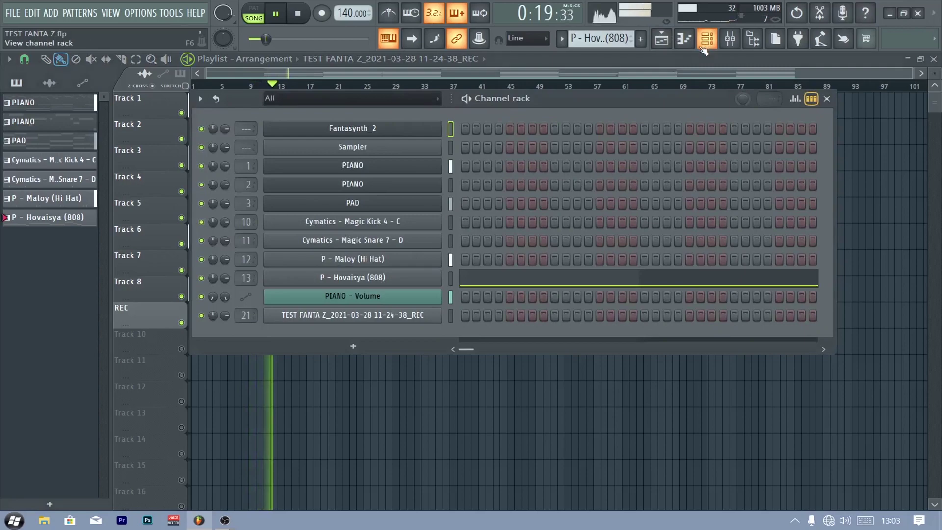
left_click(414, 169)
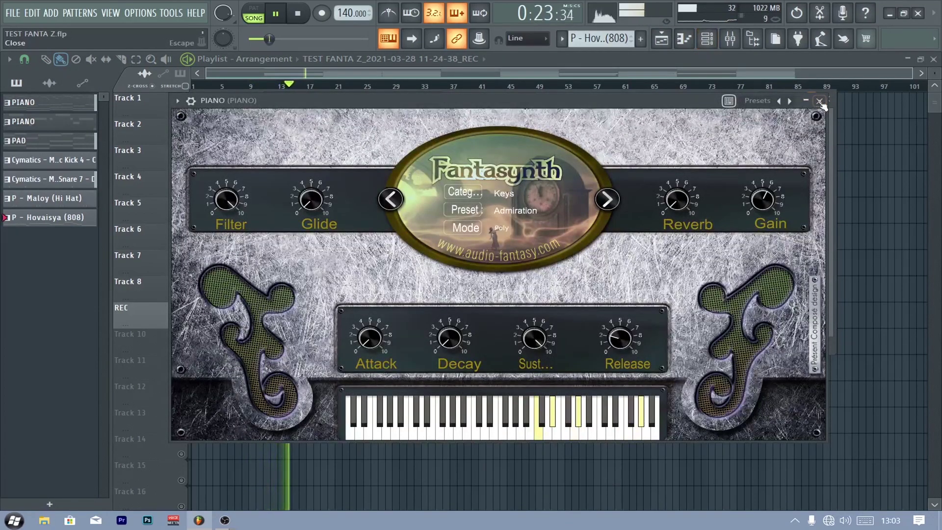
key("Escape")
left_click(392, 189)
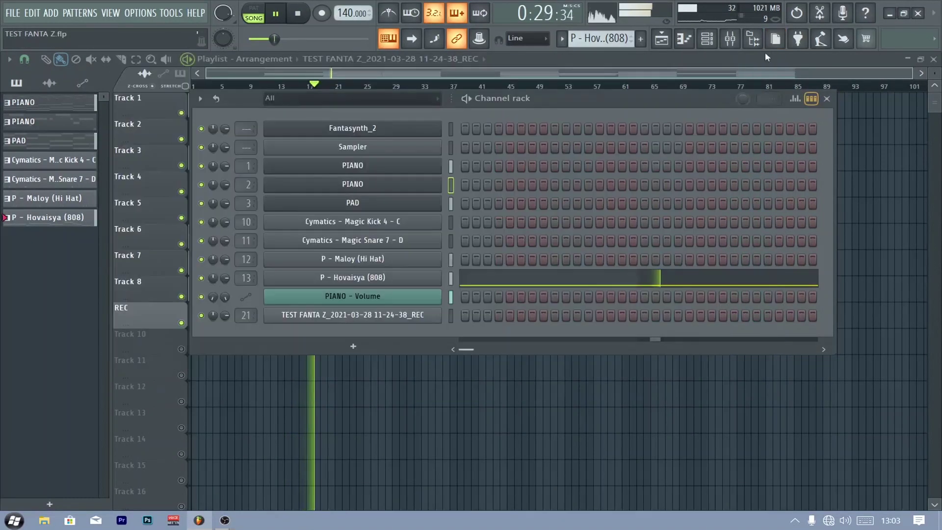
left_click(762, 53)
left_click(432, 202)
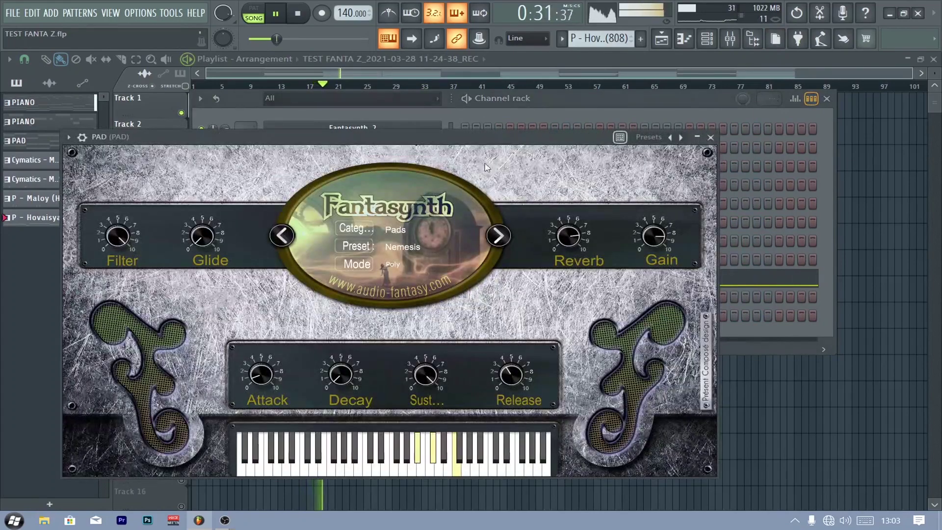
left_click_drag(522, 143, 566, 106)
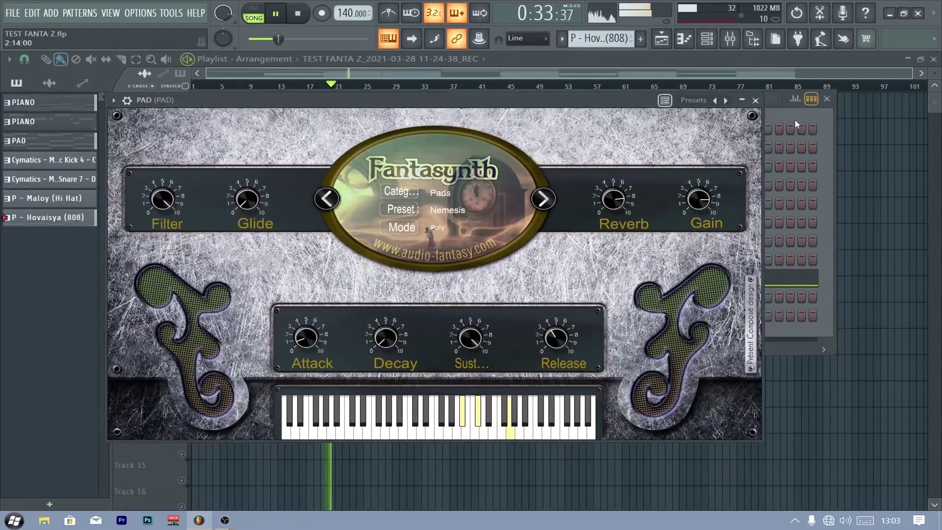
left_click(756, 100)
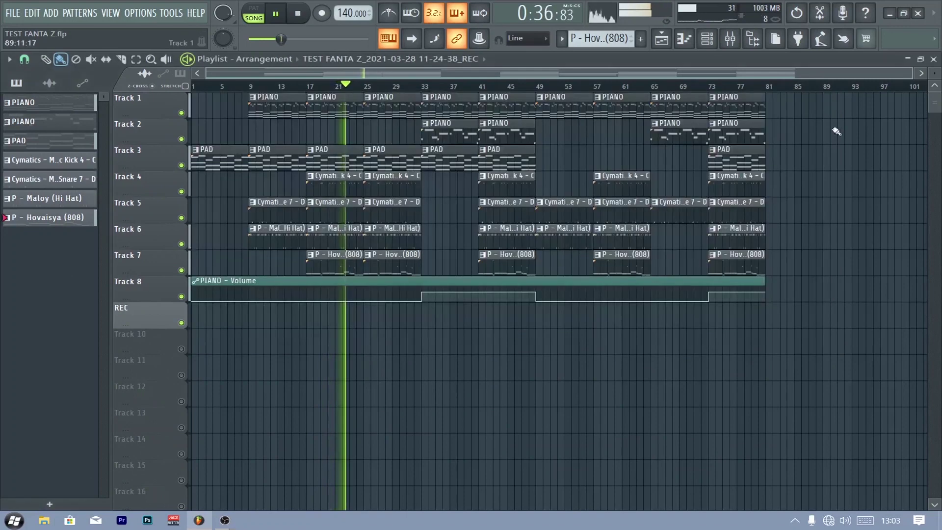
left_click(827, 99)
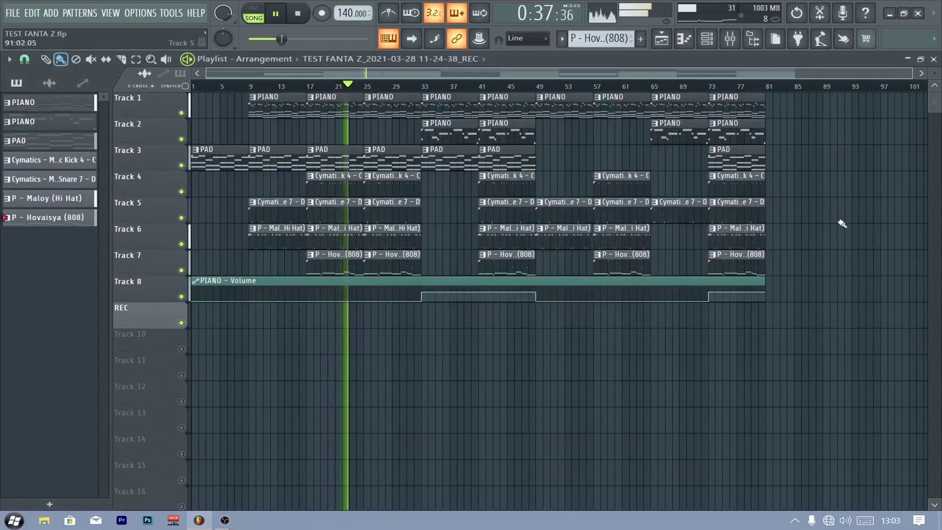
- Inspect the L1 limiter Stereo on the mixer's Master track, moving the mixer out of its way, and close both windows
left_click(739, 38)
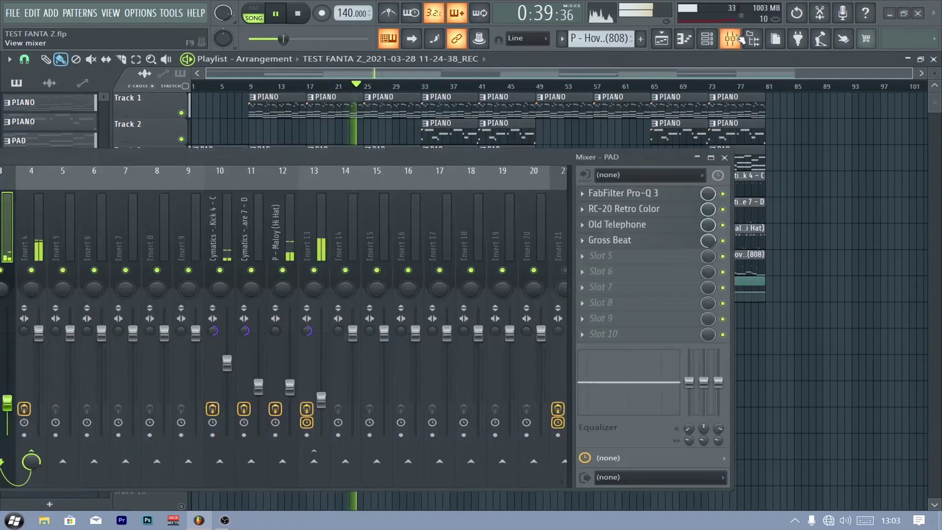
left_click_drag(374, 156, 557, 96)
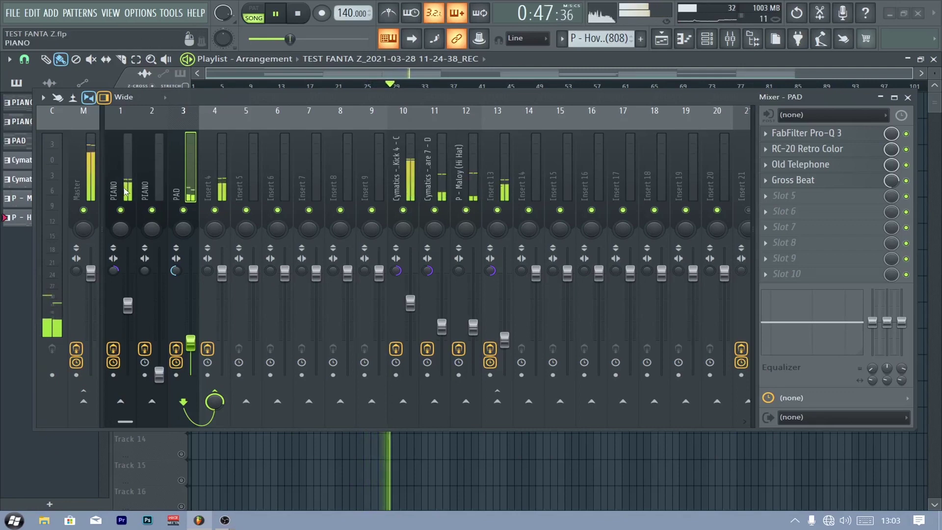
left_click(88, 167)
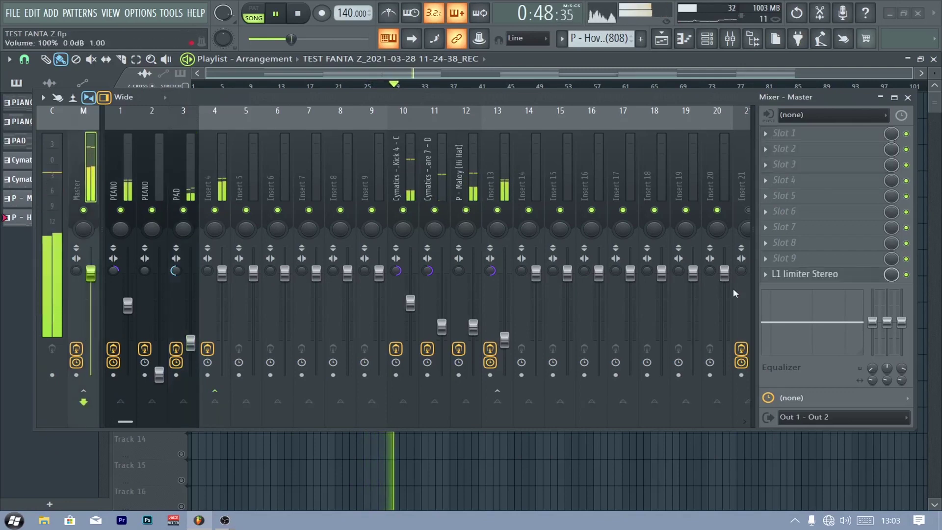
left_click(813, 275)
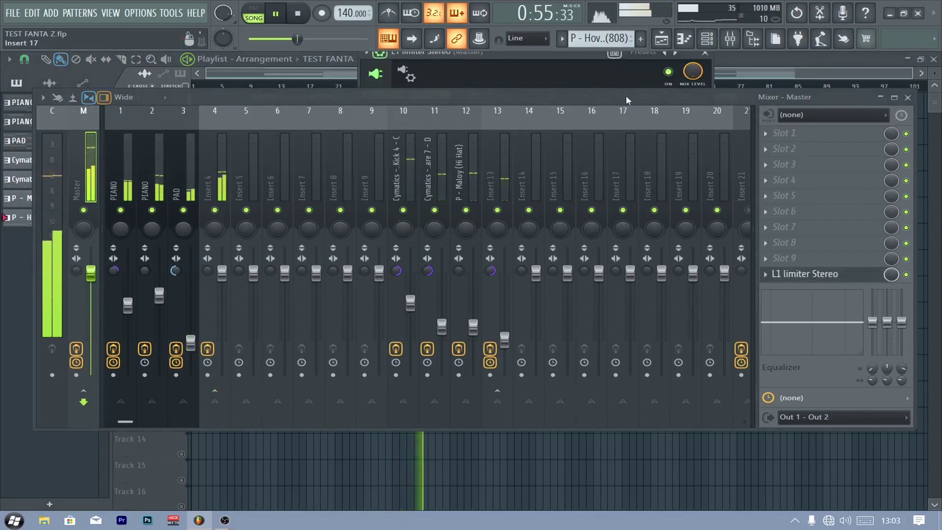
left_click_drag(626, 100, 625, 179)
left_click_drag(428, 182, 432, 234)
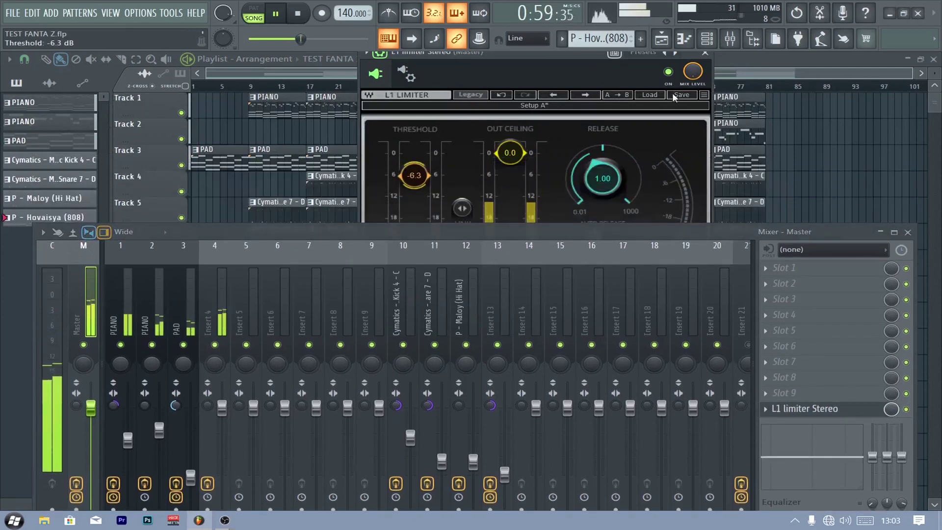
left_click(706, 54)
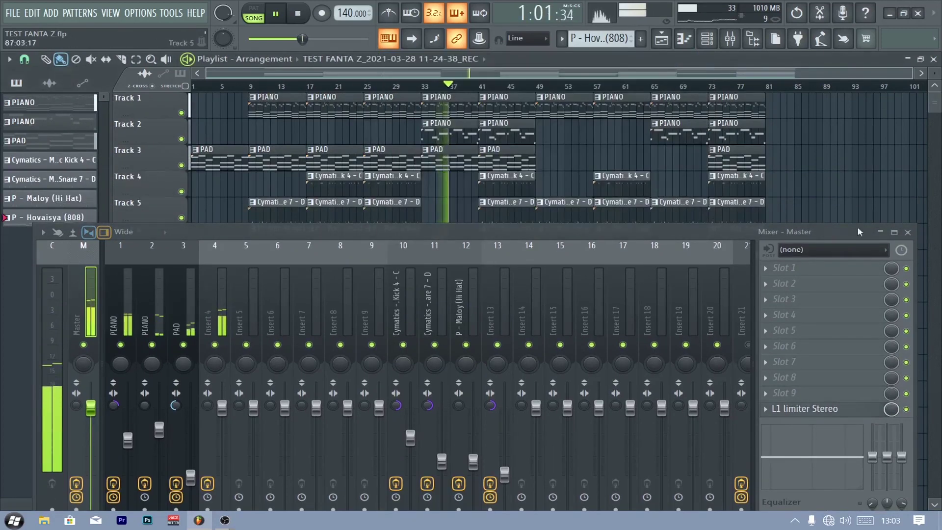
left_click(907, 232)
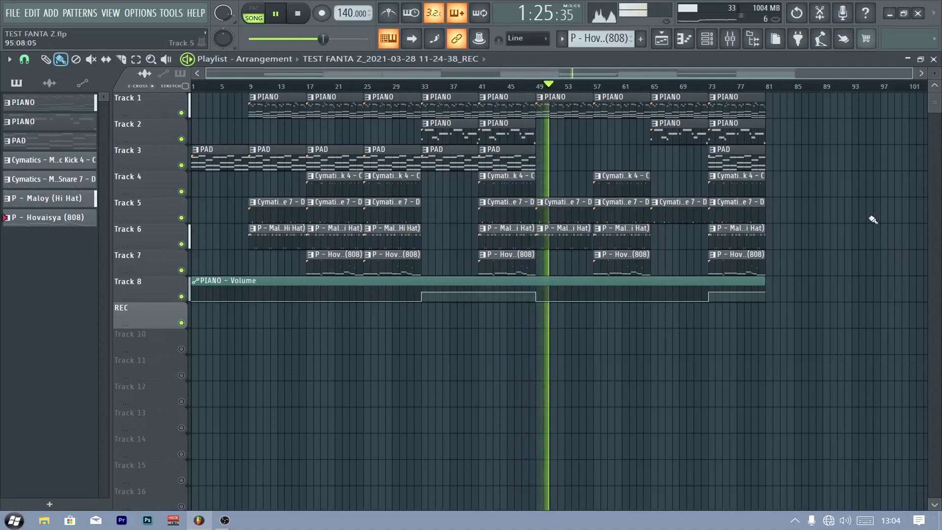
- Hide the playlist and show only the first PIANO channel's Fantasynth window while the song plays, and close it when finished
left_click(932, 59)
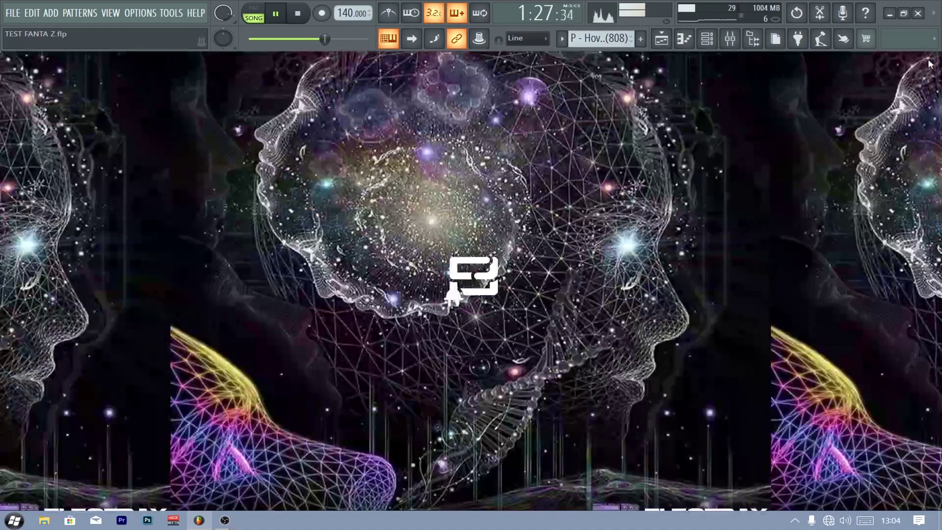
left_click(712, 40)
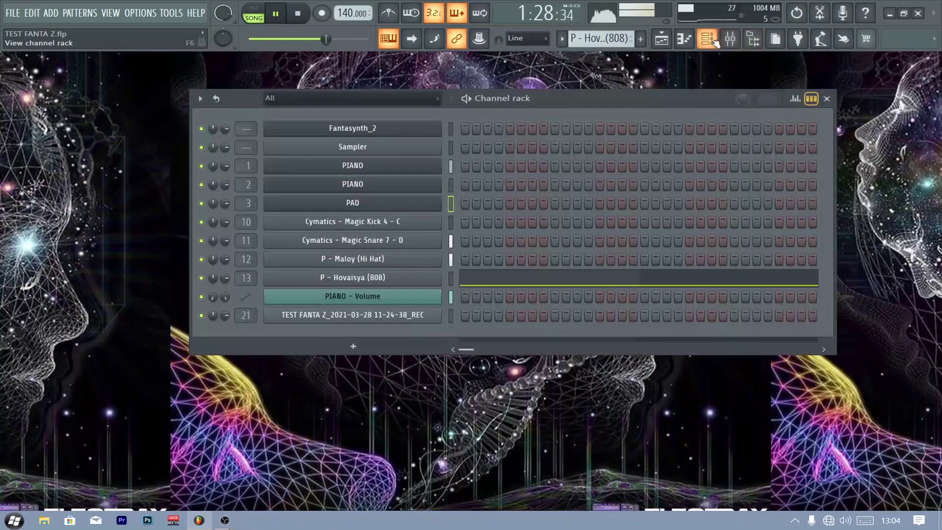
left_click(393, 168)
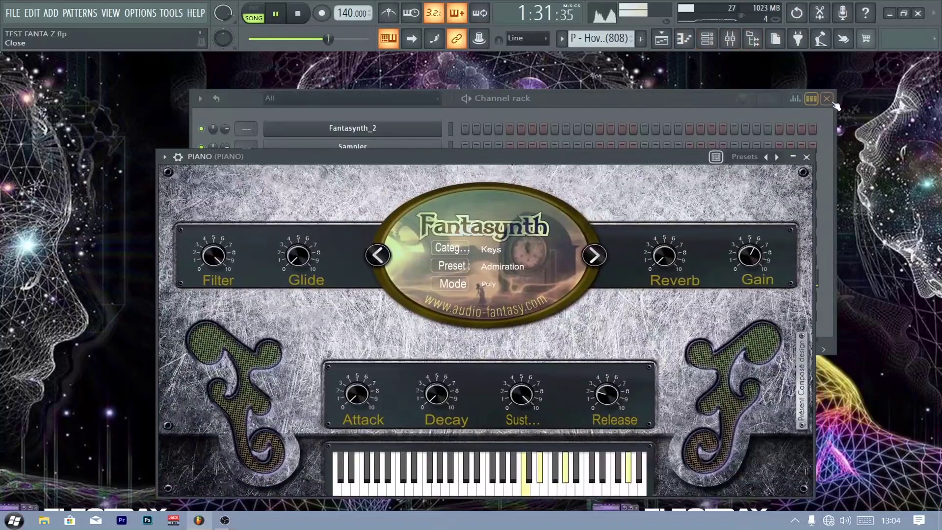
left_click(827, 99)
left_click_drag(520, 153, 520, 77)
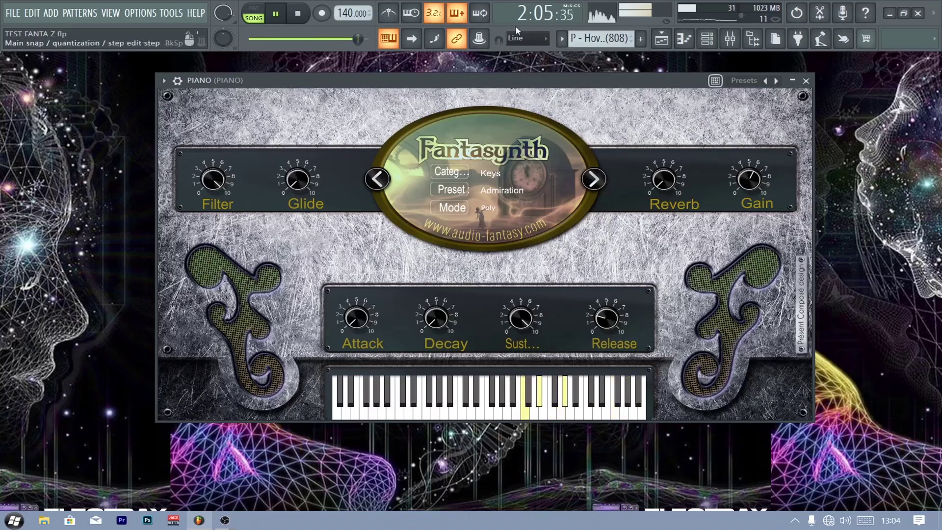
left_click(806, 80)
- Restore the playlist, select the first PIANO pattern and open its channel's notes in the piano roll
left_click(662, 39)
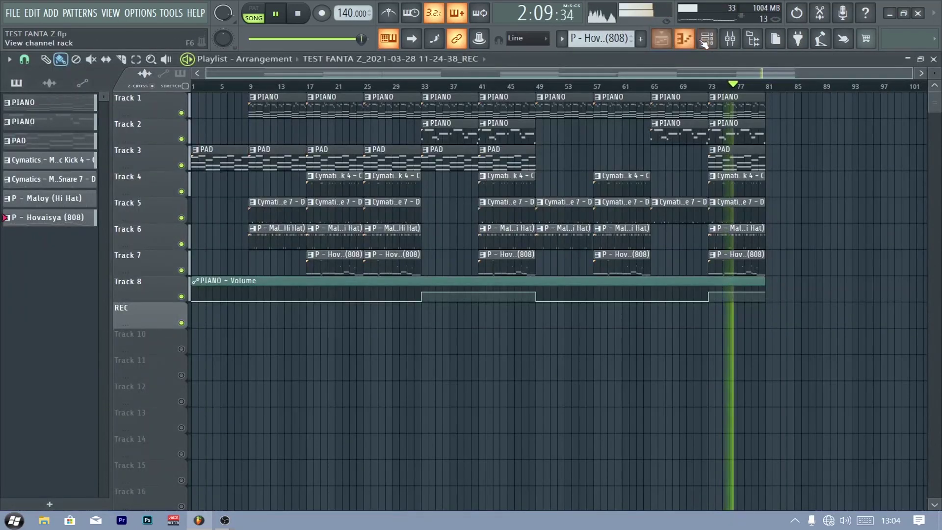
left_click(707, 39)
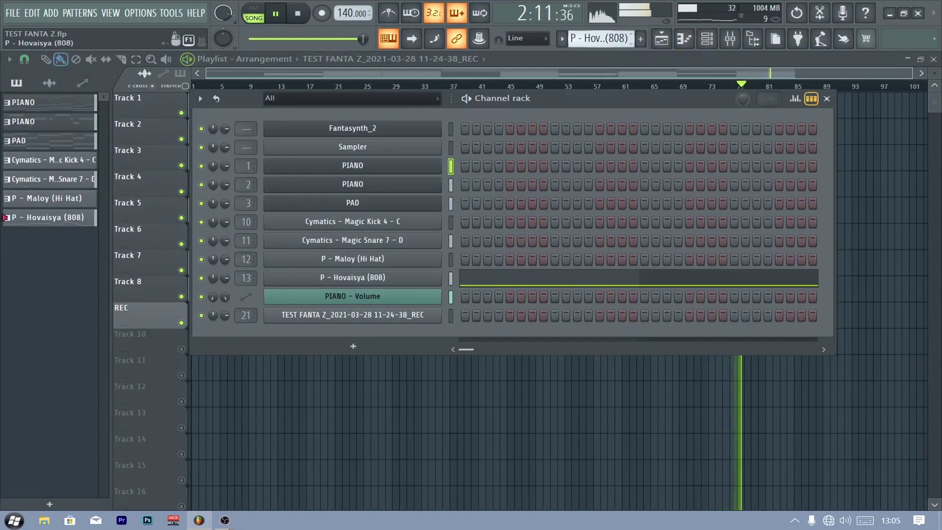
scroll(599, 39, "up", 6)
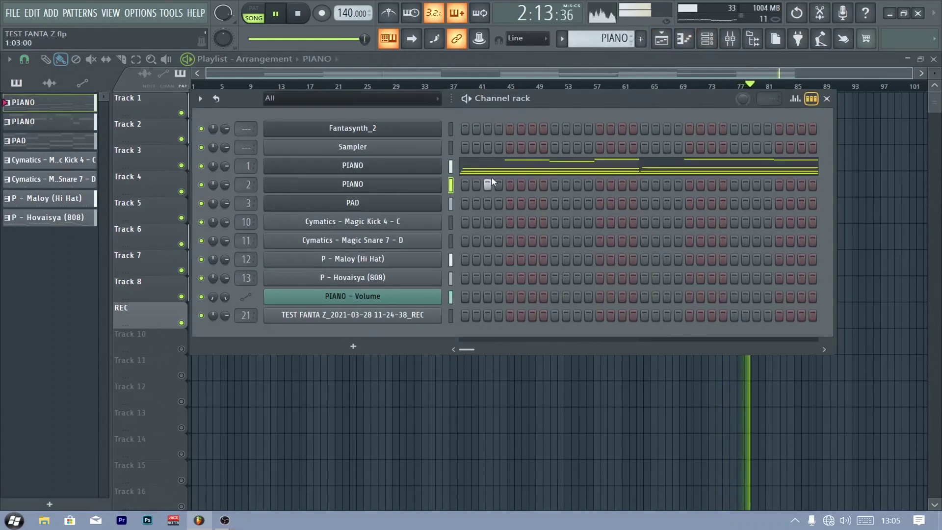
left_click(494, 168)
scroll(502, 171, "up", 1)
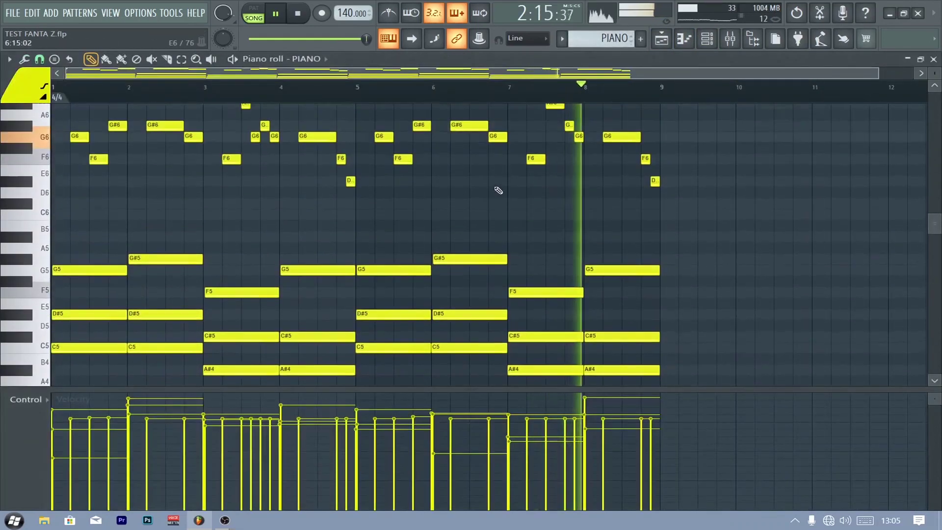
- Shrink the piano roll's velocity lane to enlarge the note grid, and move song playback to bar 34
left_click_drag(443, 387, 445, 476)
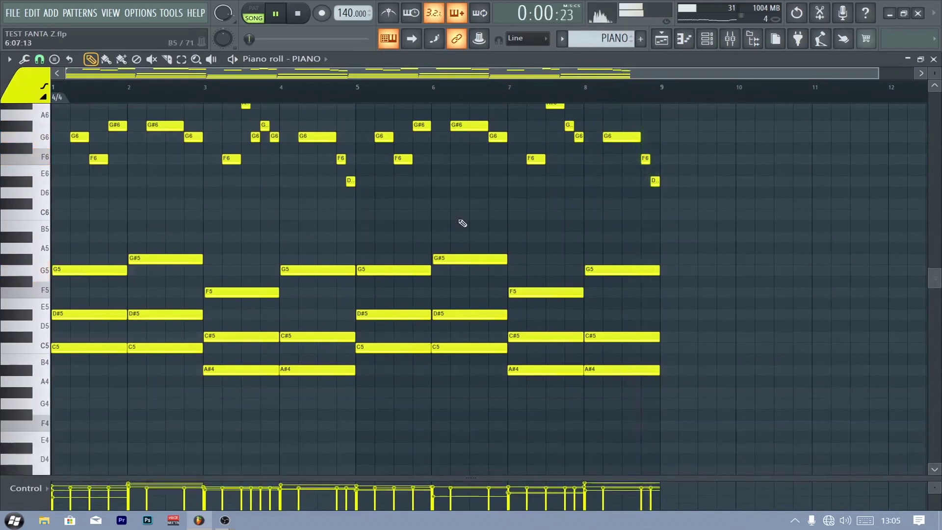
left_click_drag(283, 39, 299, 39)
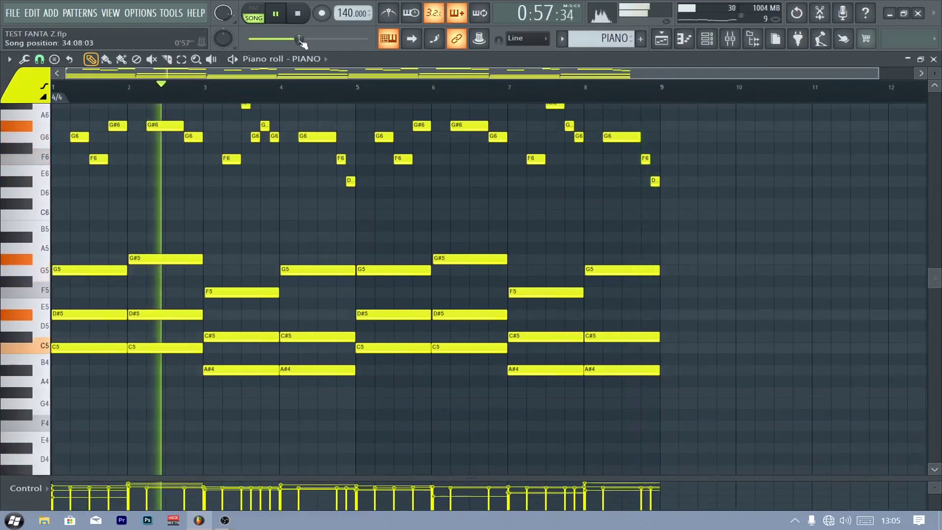
scroll(315, 215, "up", 3)
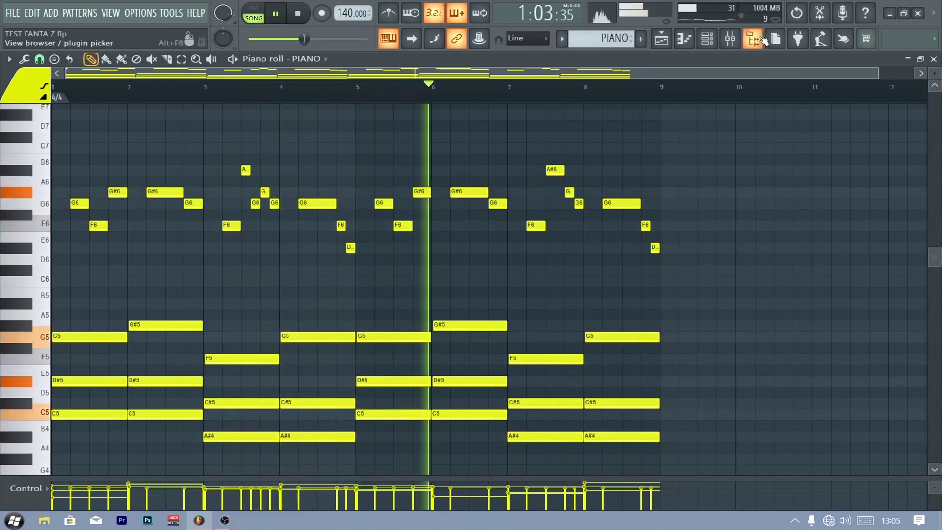
- Examine the second PIANO channel's melody notes in the piano roll
left_click(707, 39)
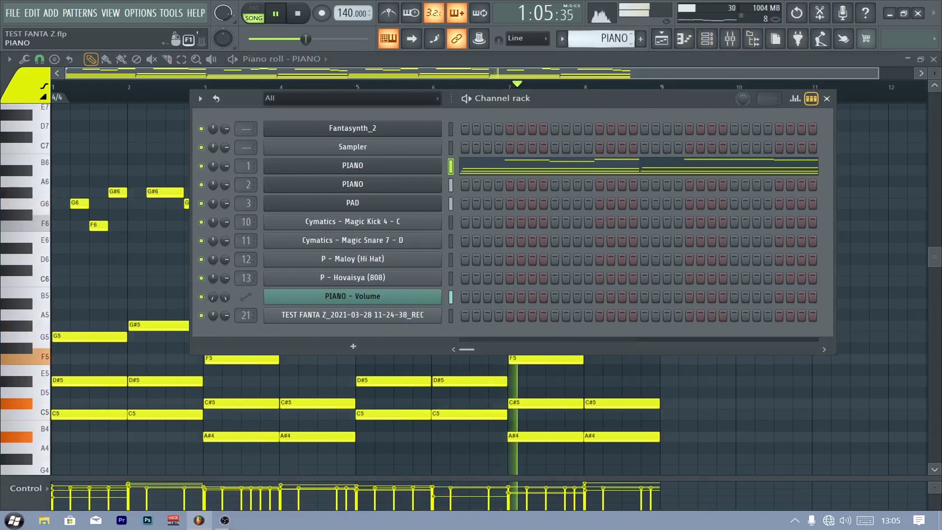
key("F6")
scroll(489, 187, "down", 6)
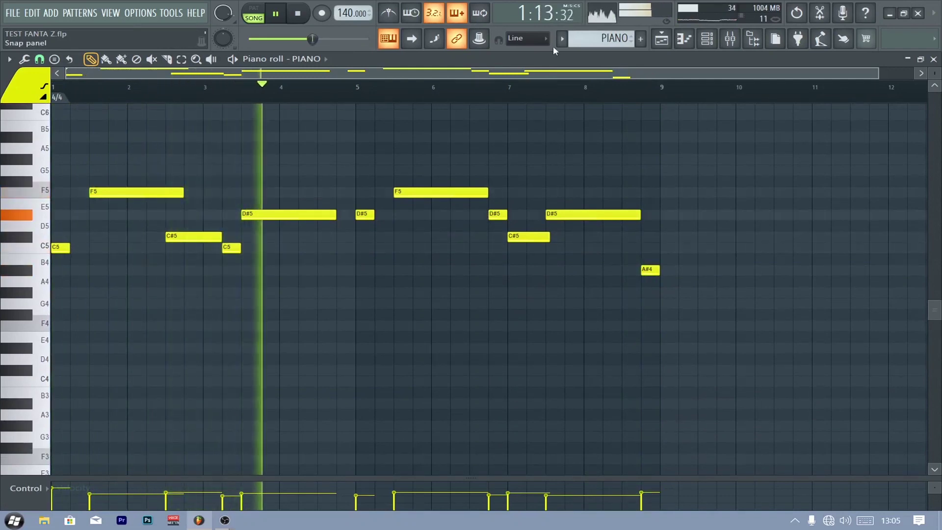
- Select the PAD pattern, examine the PAD channel's chords in the piano roll, and return to the playlist
left_click(707, 38)
scroll(605, 38, "up", 1)
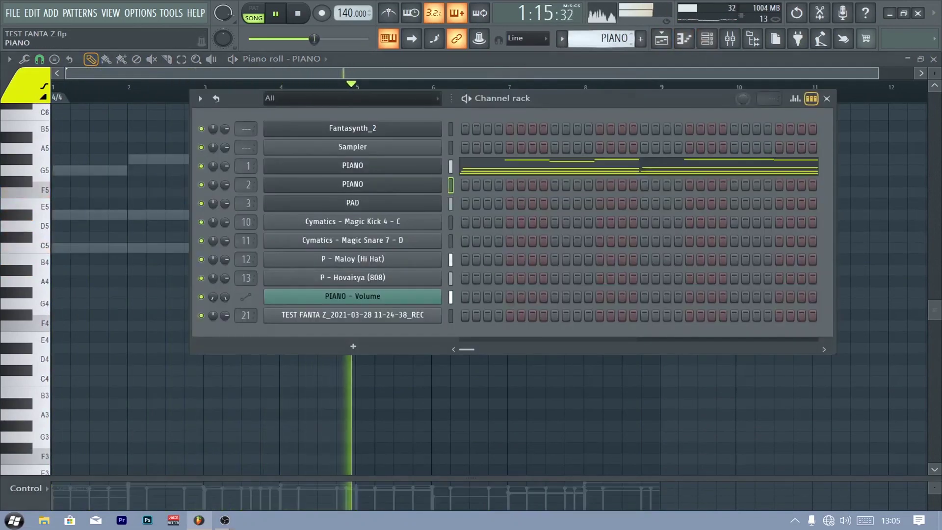
scroll(604, 38, "down", 2)
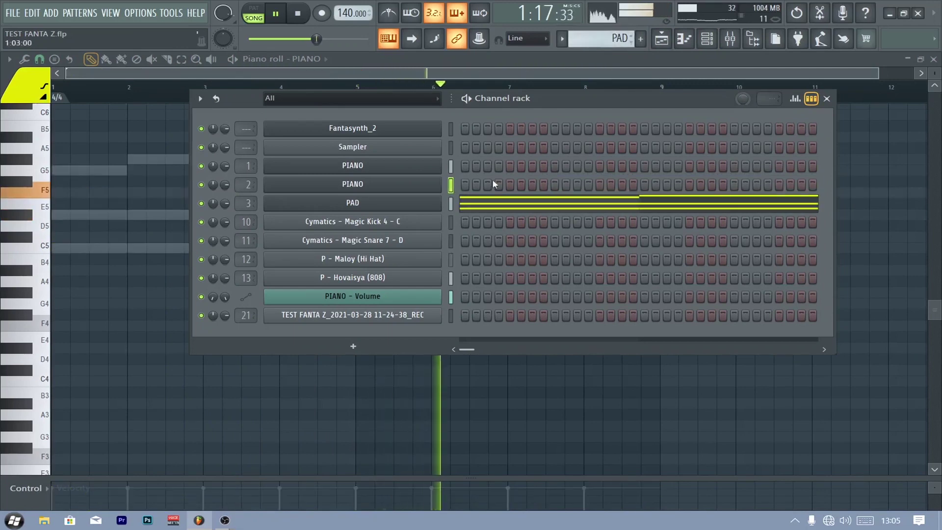
left_click(496, 202)
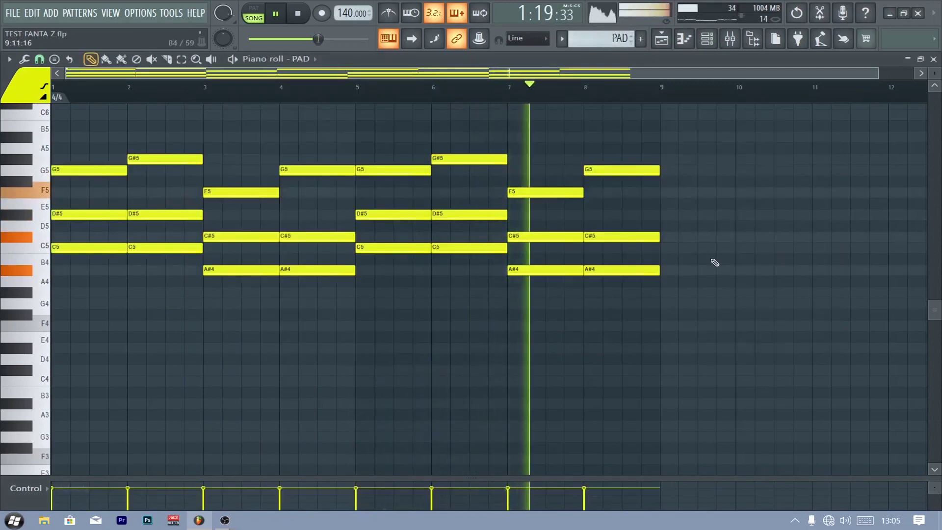
scroll(712, 262, "up", 2)
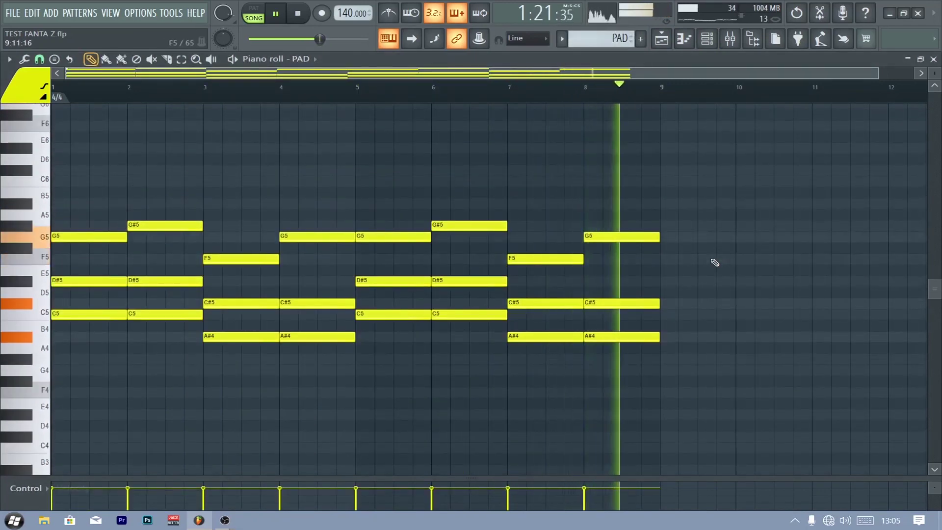
left_click(934, 59)
left_click(933, 59)
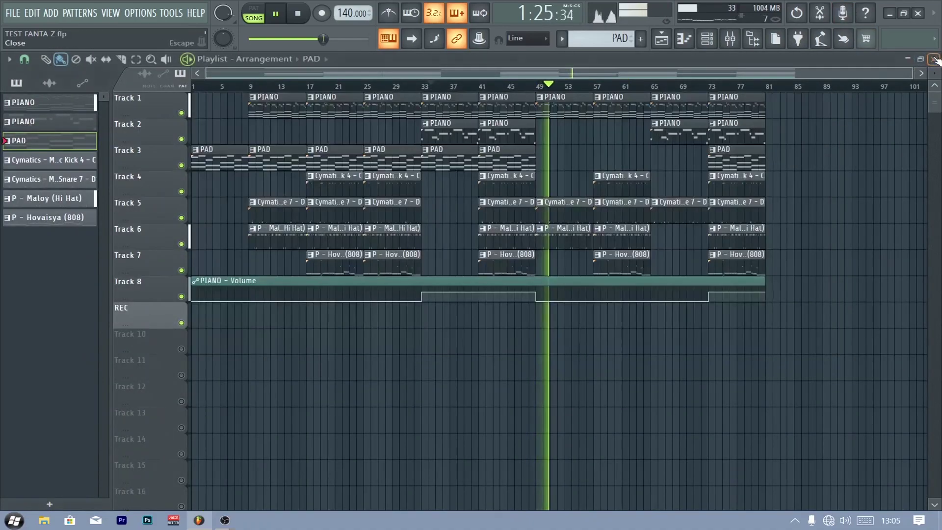
- Close the channel rack, return to the playlist, and play the song arrangement, pausing and resuming it at bar 34
left_click(933, 59)
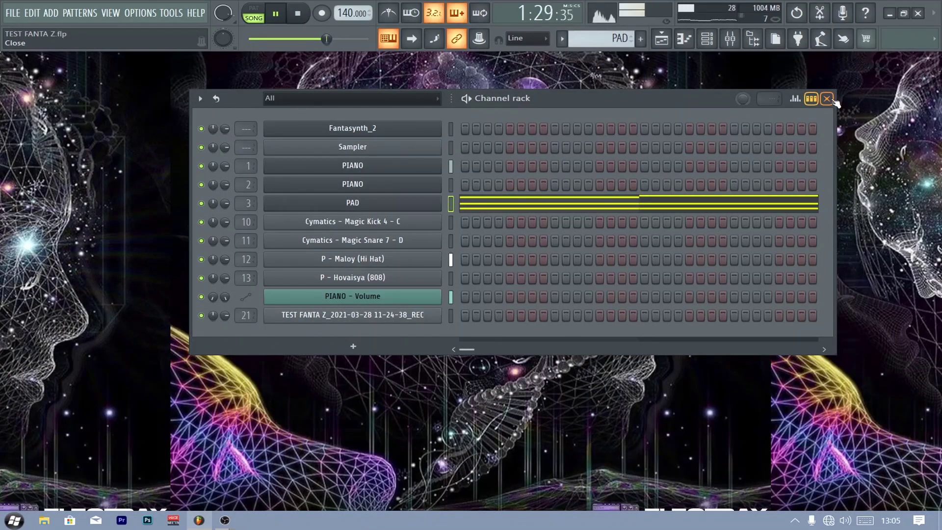
left_click(827, 99)
left_click(673, 39)
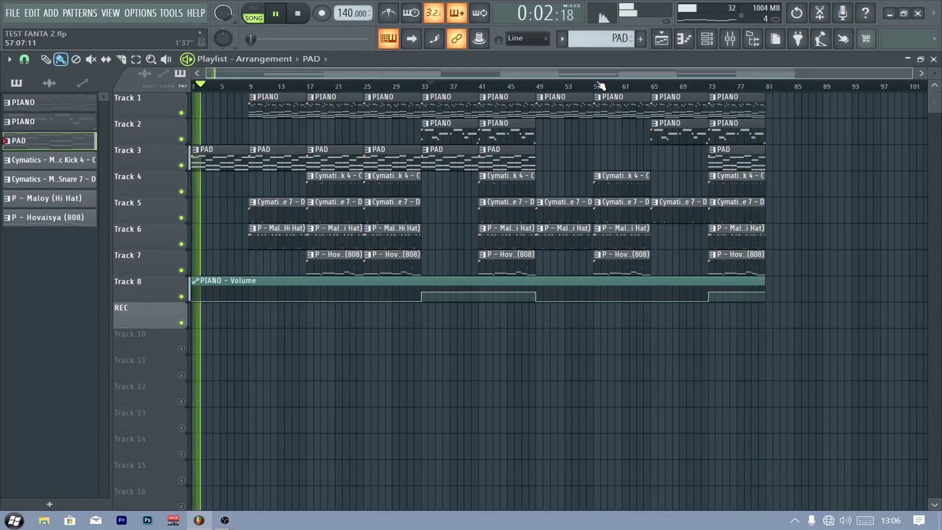
key("space")
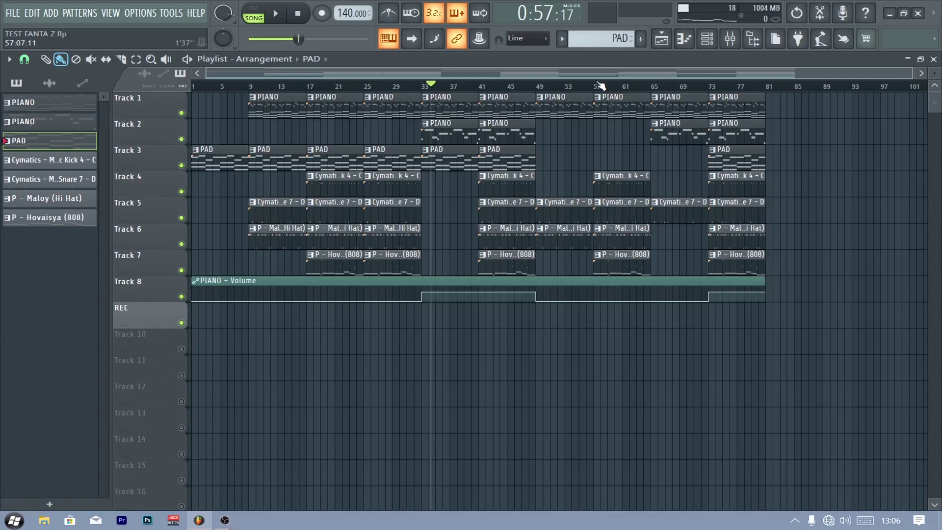
key("space")
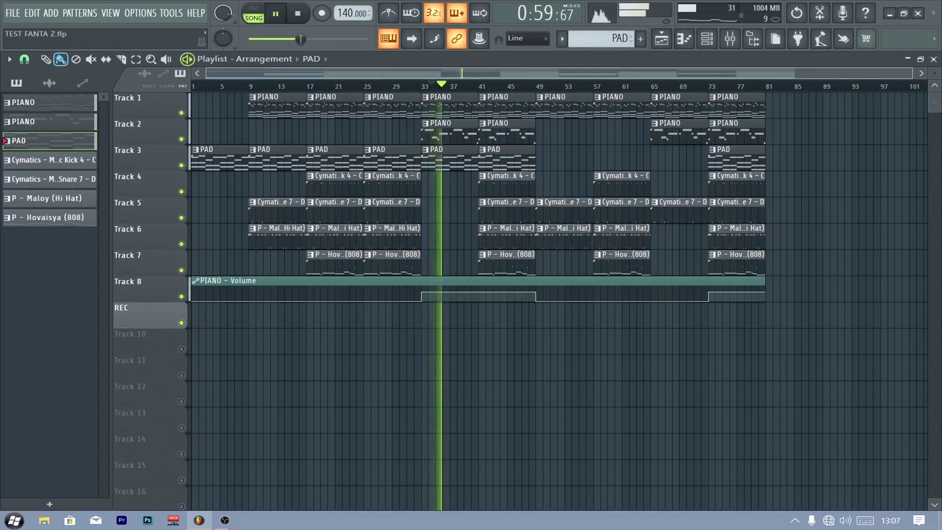
- Show the Fantasynth plugin of the first PIANO channel on its own, with the playlist and channel rack closed
left_click(933, 60)
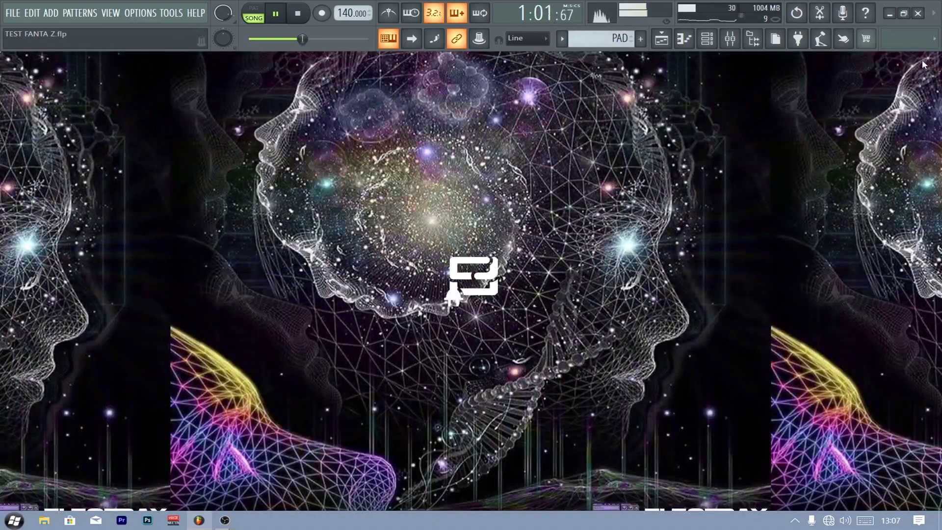
left_click(707, 39)
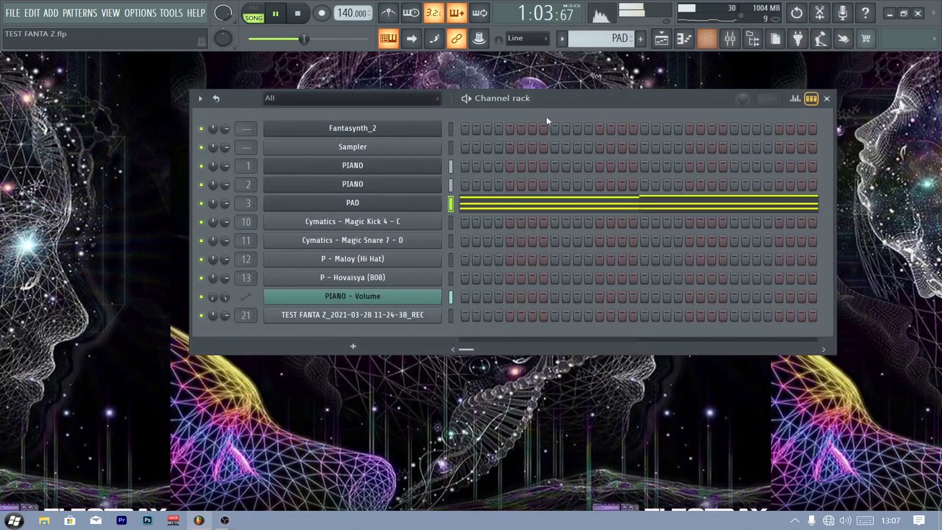
left_click(410, 173)
left_click(832, 101)
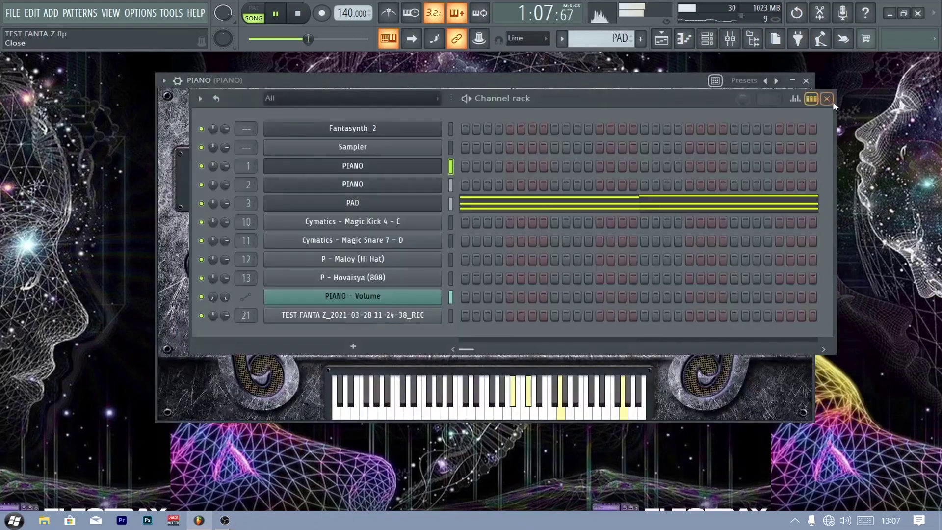
left_click(832, 101)
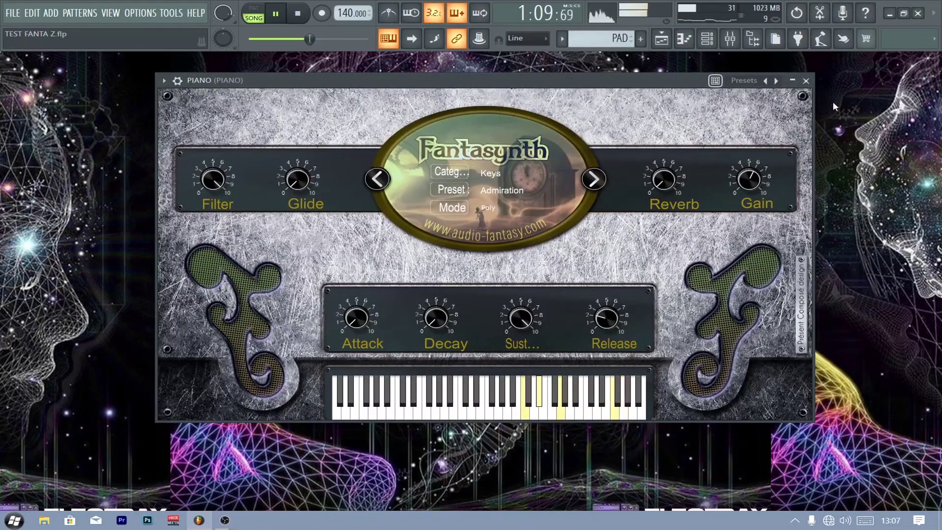